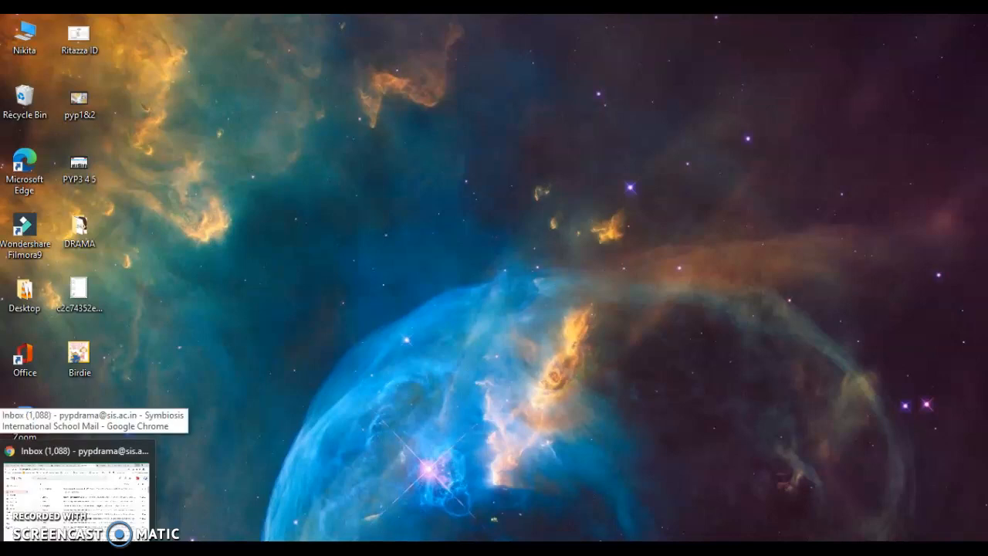
- Restore the Gmail inbox window from the Chrome taskbar preview
left_click(74, 549)
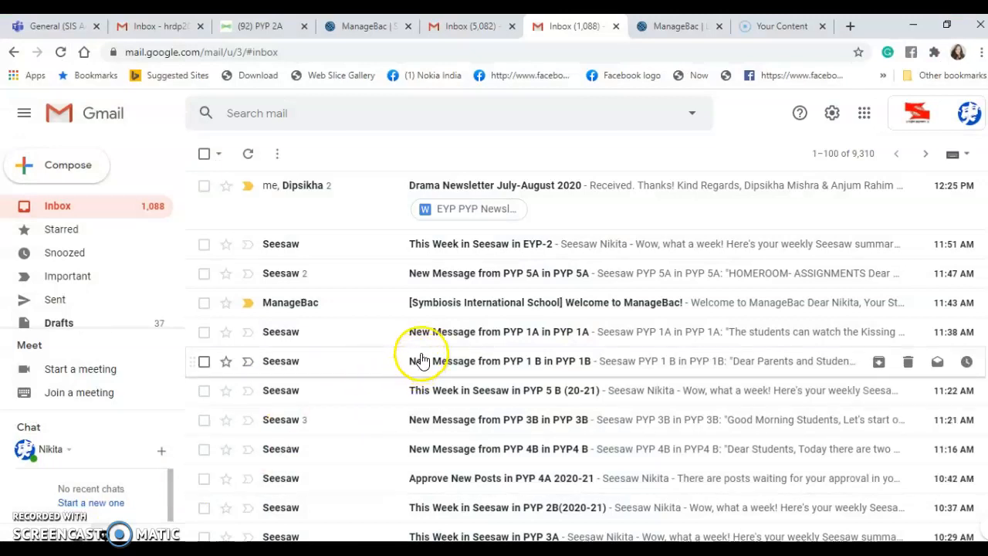
- Open the Welcome to ManageBac email and follow its 'Click to set password' link
left_click(479, 308)
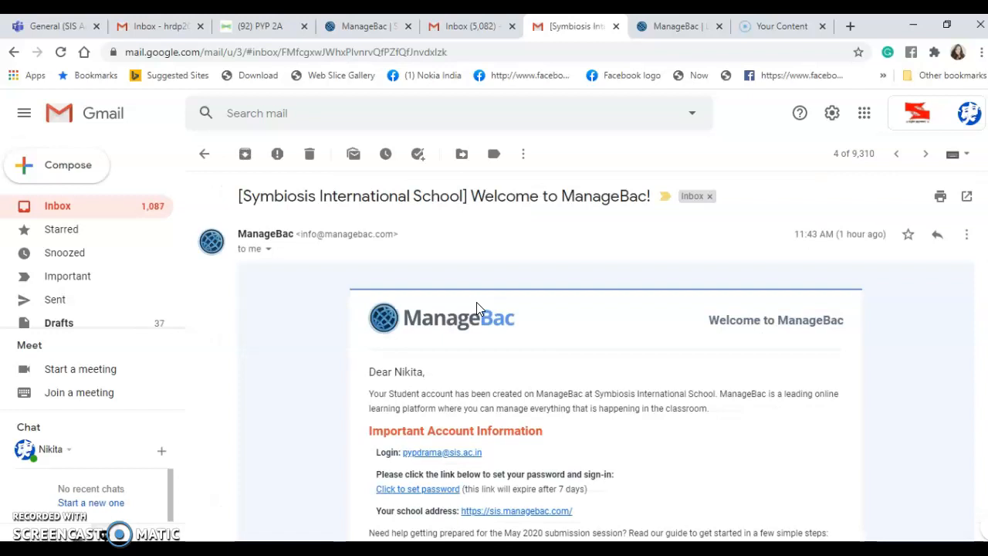
scroll(586, 355, "down", 2)
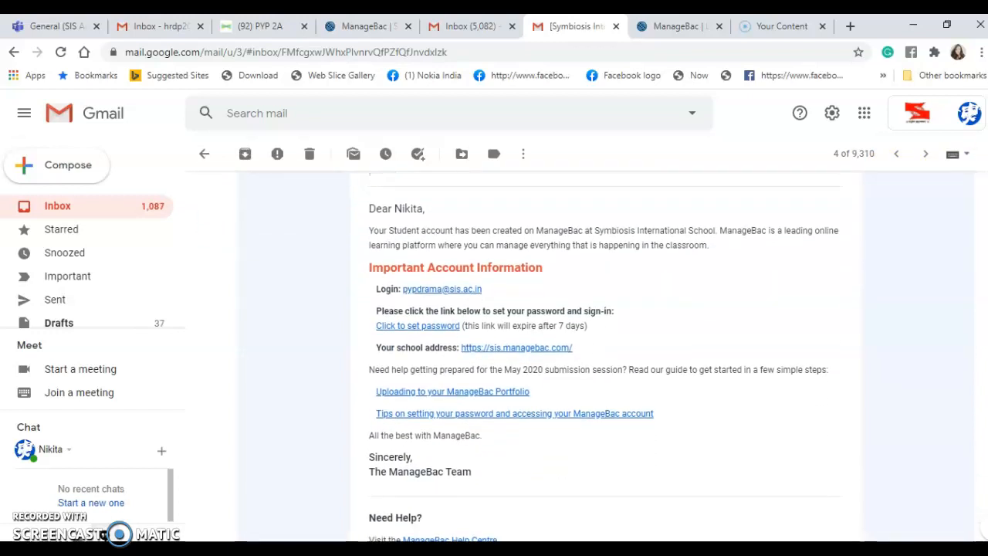
left_click(421, 327)
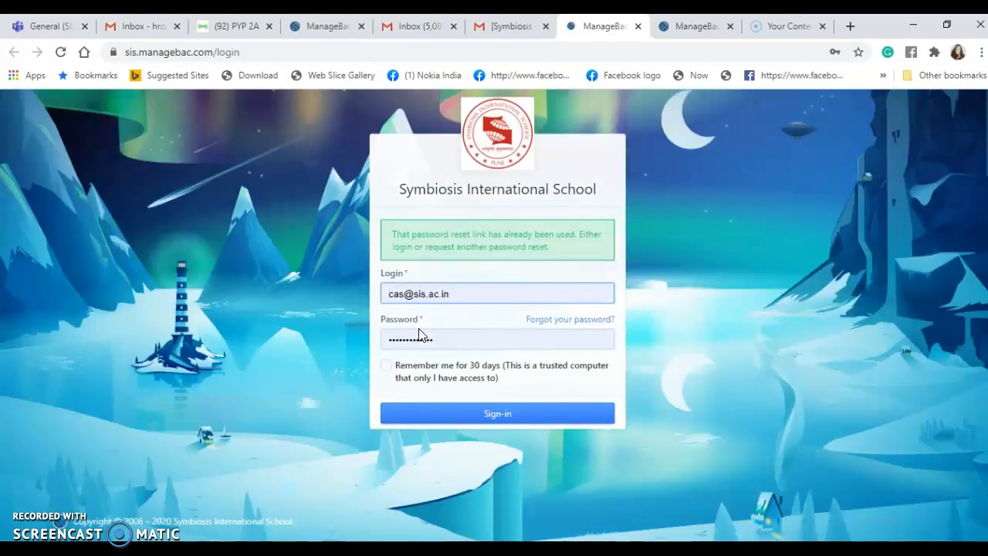
- Replace the prefilled login with the school login, enter the password and submit
left_click(456, 293)
left_click_drag(460, 292, 375, 305)
key("BackSpace")
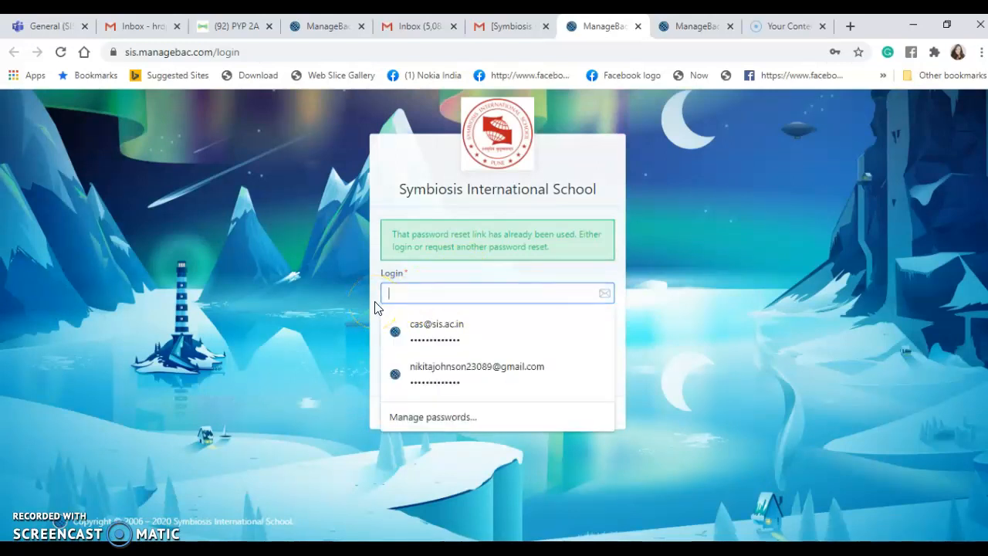
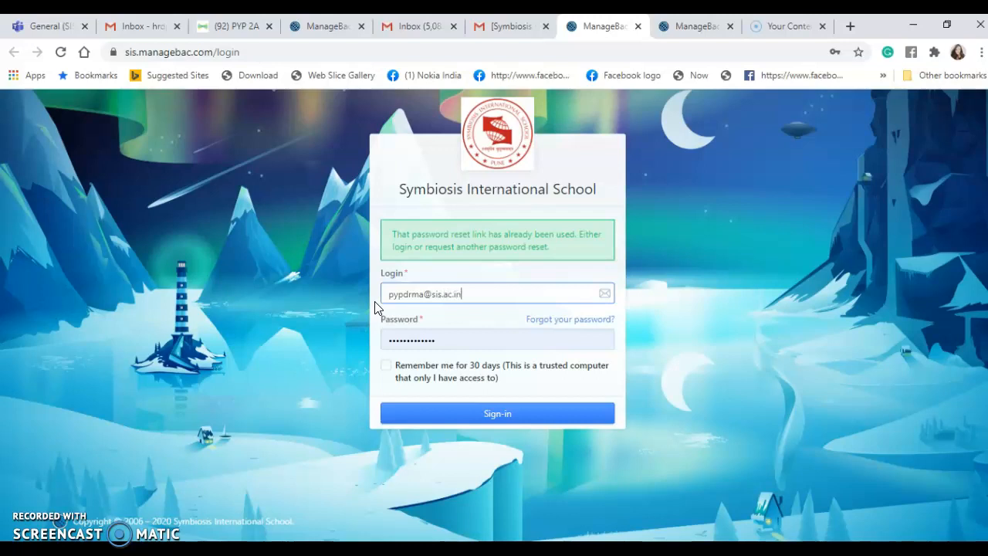
left_click(407, 340)
double_click(407, 339)
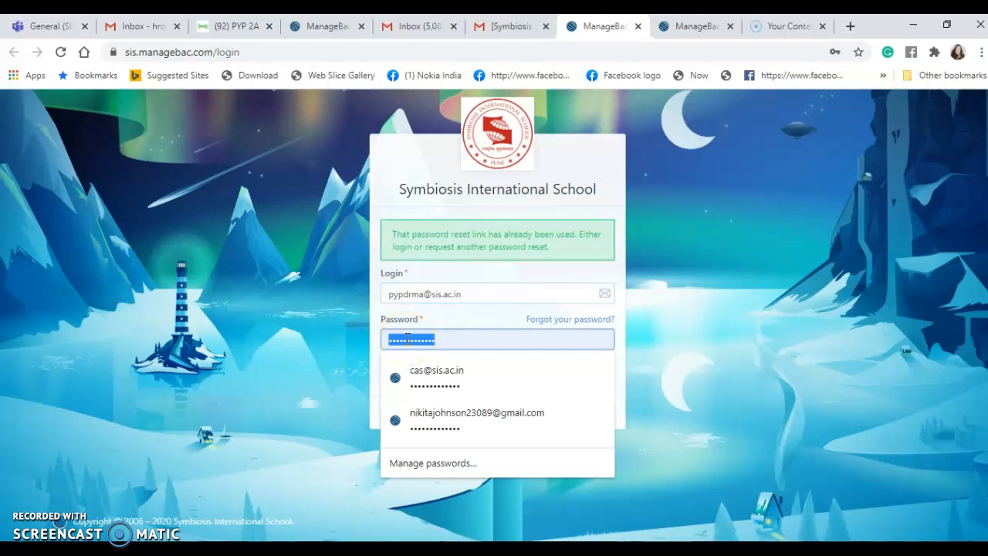
type("•")
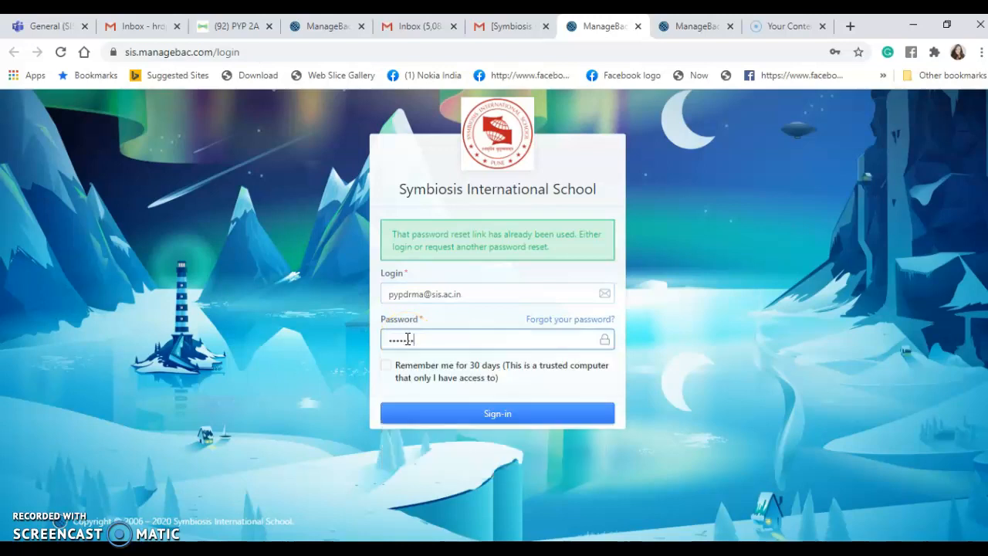
key("Return")
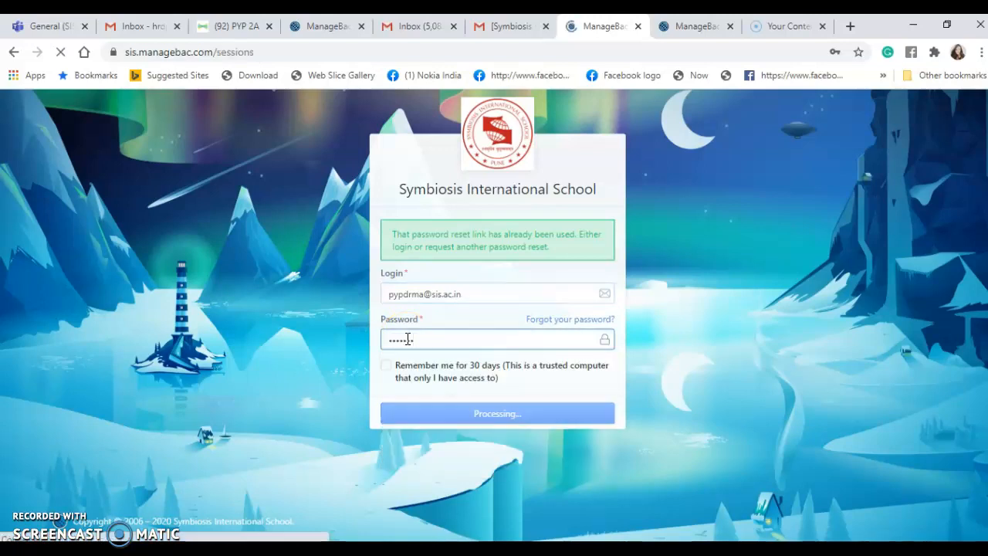
- Re-enter the password, correct the misspelt login and sign in to the dashboard
left_click(409, 337)
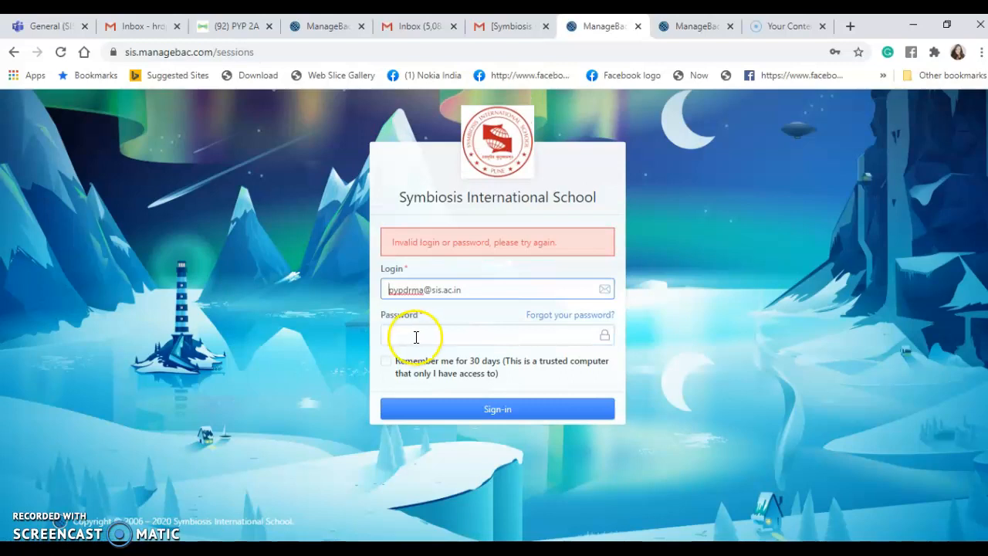
type("•")
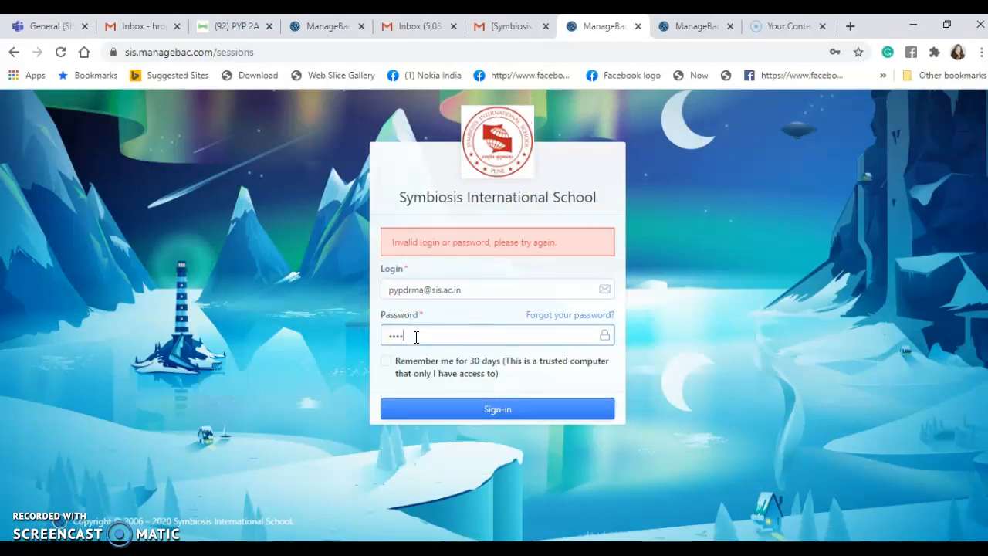
left_click(488, 409)
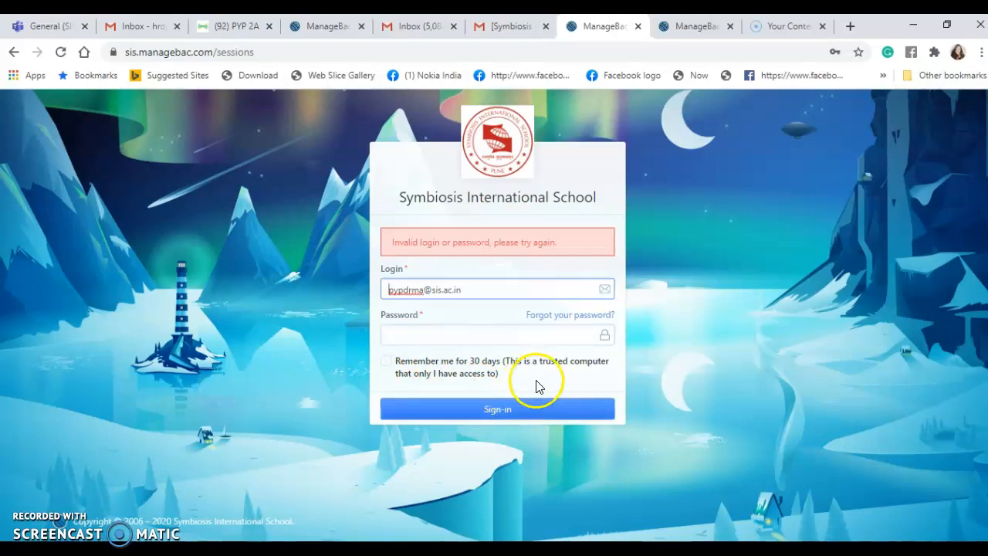
left_click(411, 290)
type("a")
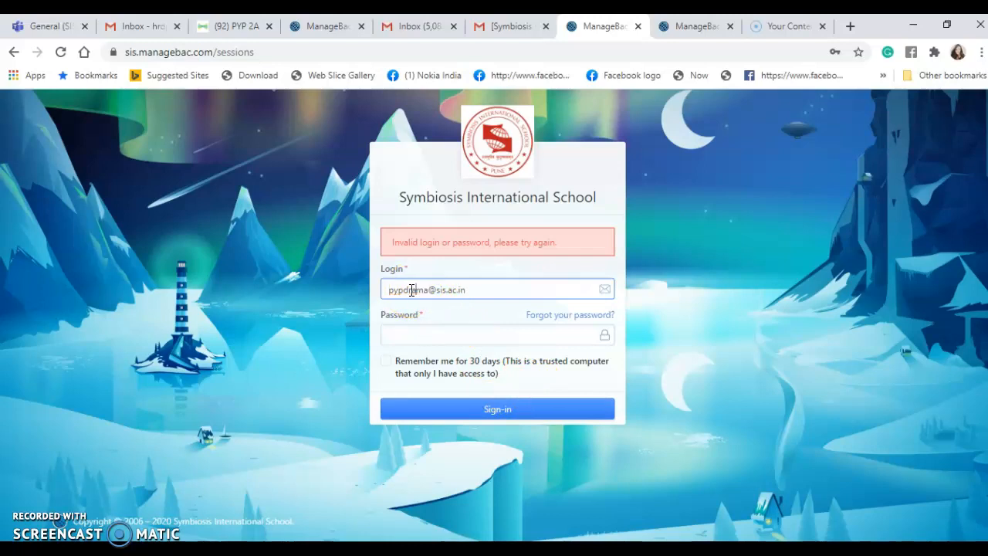
left_click(419, 335)
type("•••")
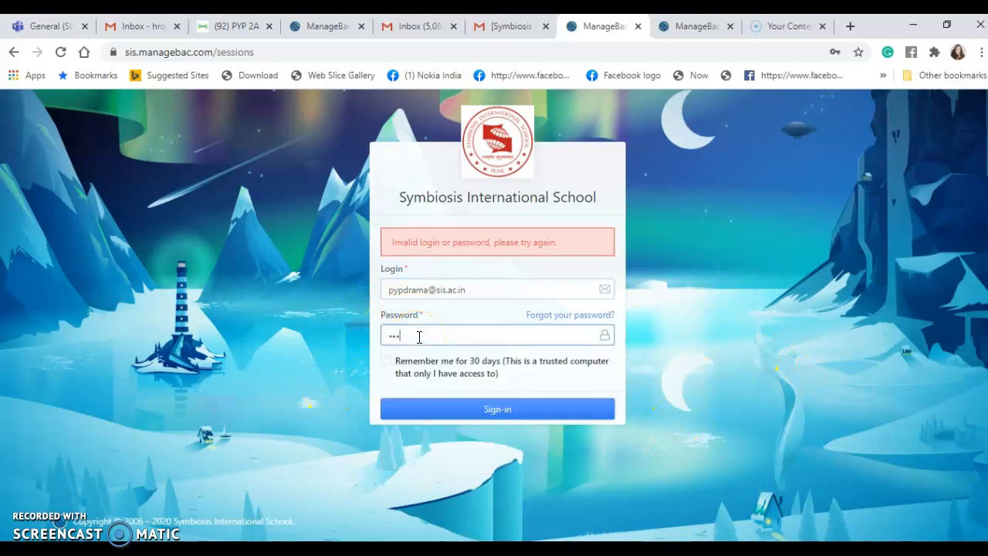
left_click(444, 406)
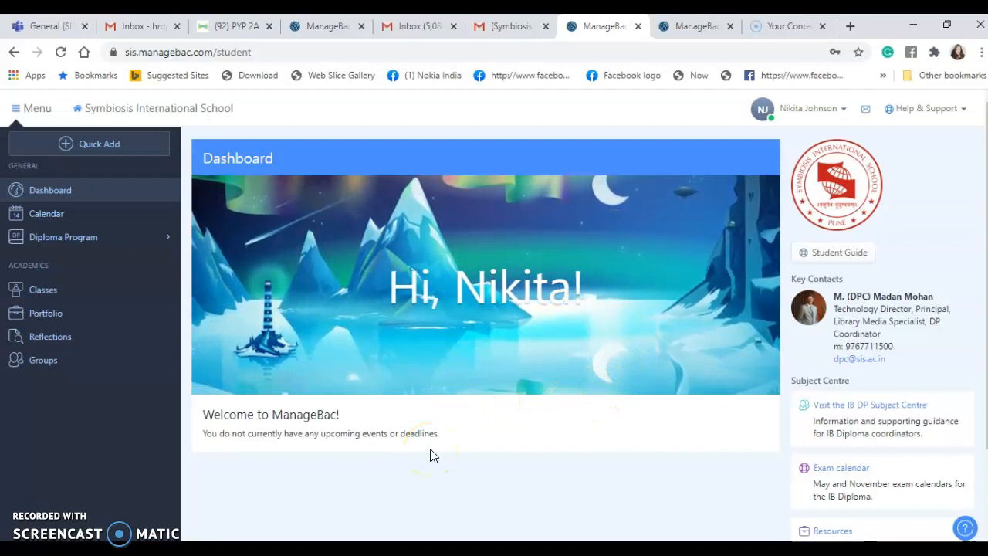
- Save the profile's Themes settings with Dark Blue (Default) kept as the colour theme
left_click(799, 114)
left_click(790, 144)
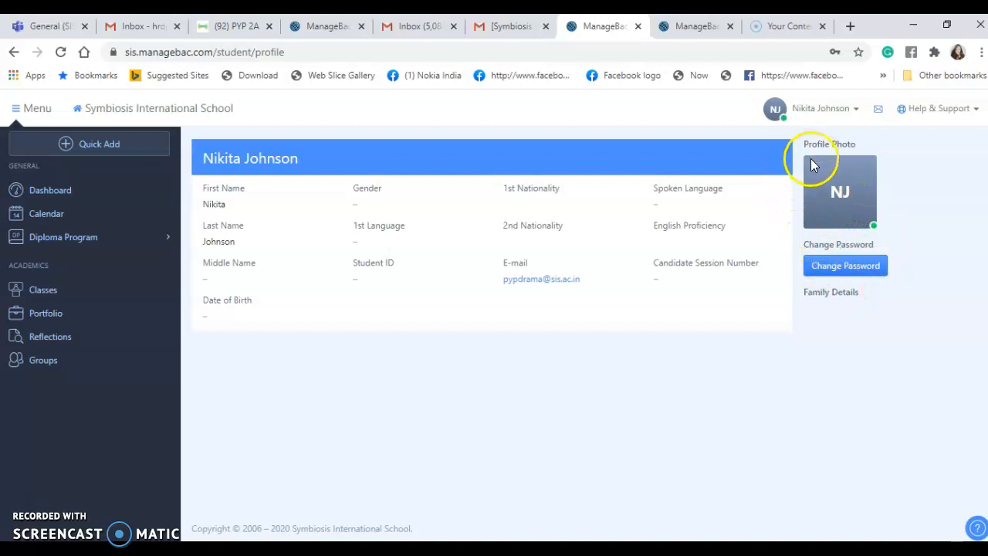
left_click(825, 114)
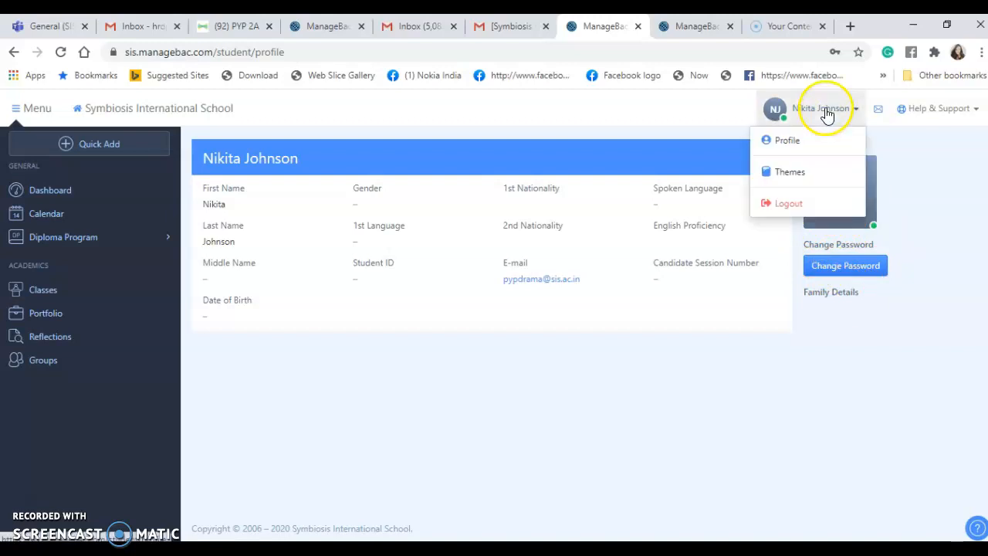
left_click(800, 180)
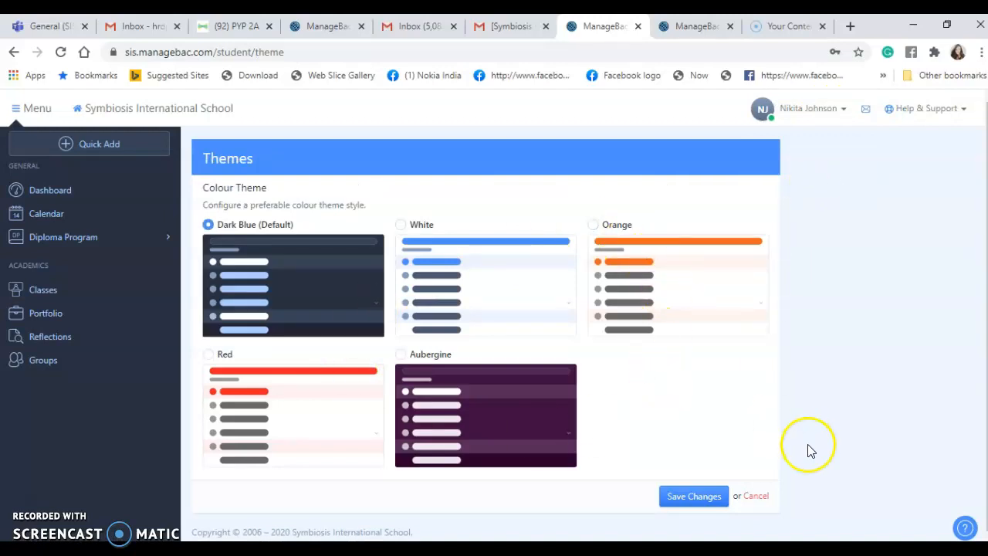
left_click(699, 496)
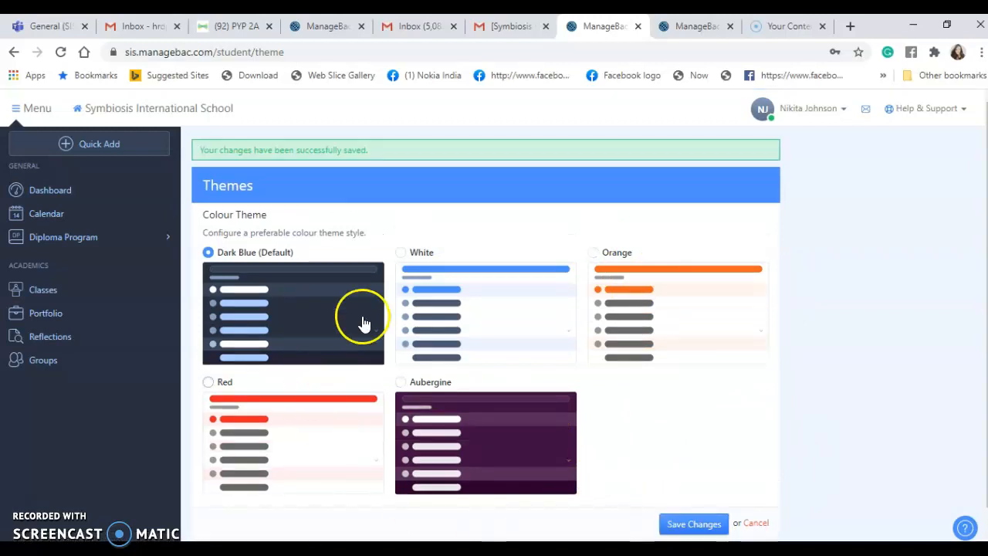
- Open the CAS Worksheet under Diploma Program and start a new CAS experience
left_click(93, 241)
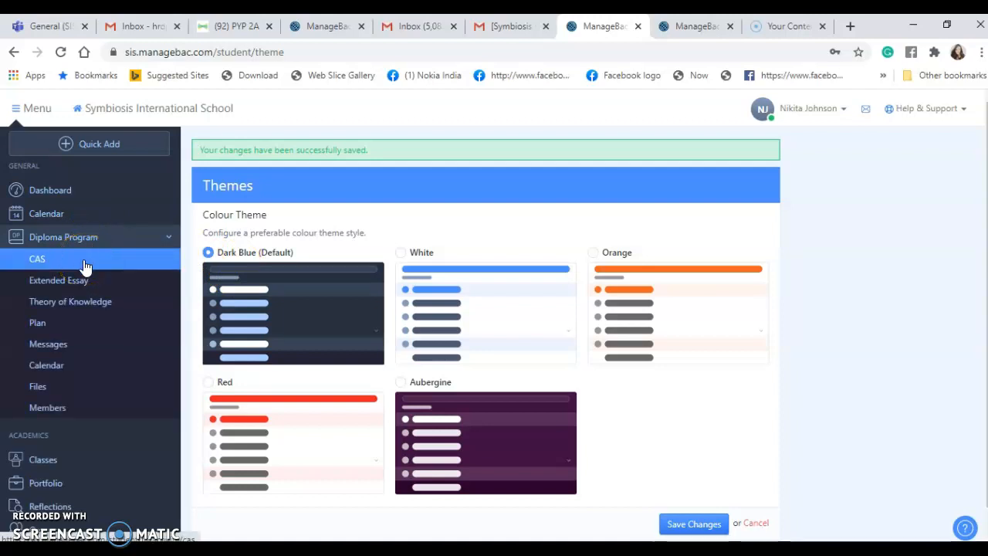
left_click(78, 239)
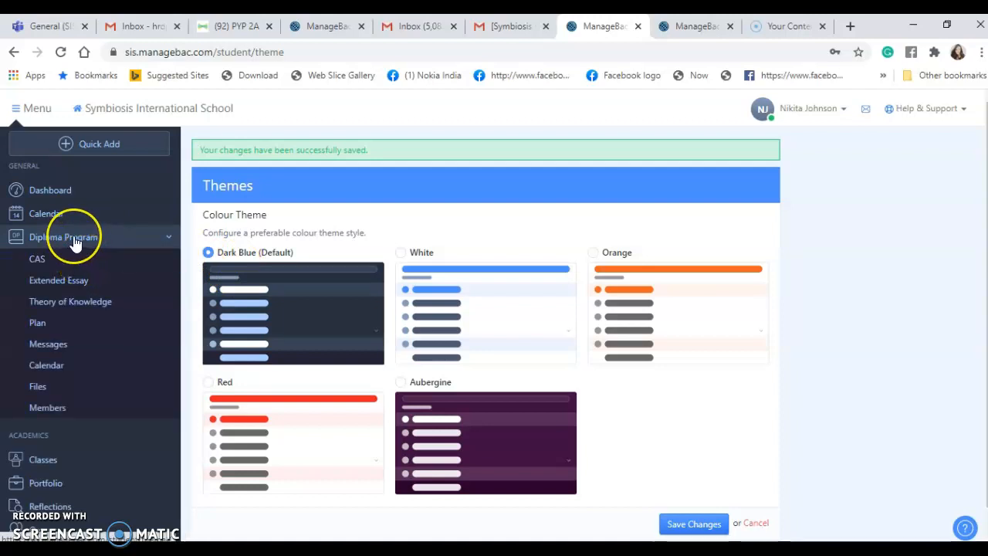
left_click(75, 243)
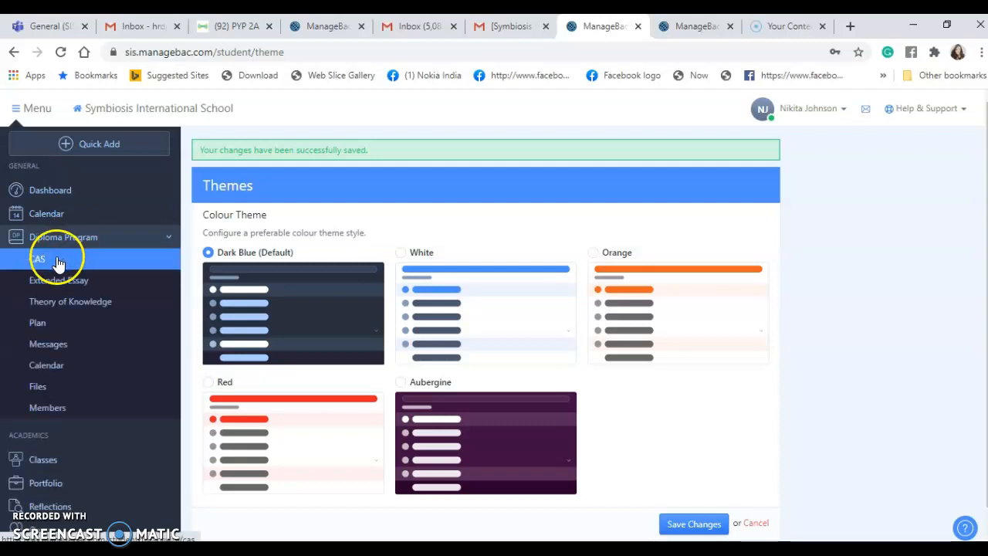
left_click(57, 262)
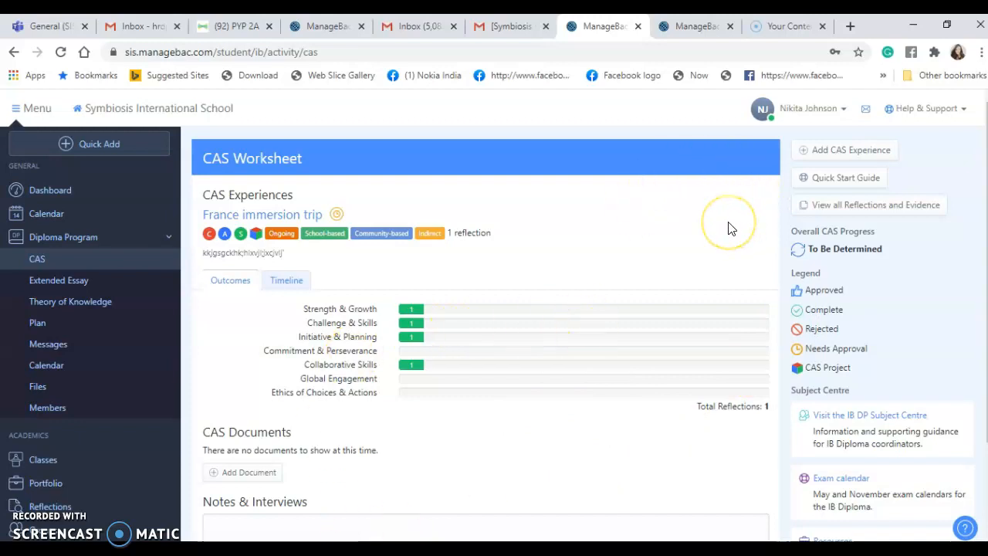
left_click(838, 159)
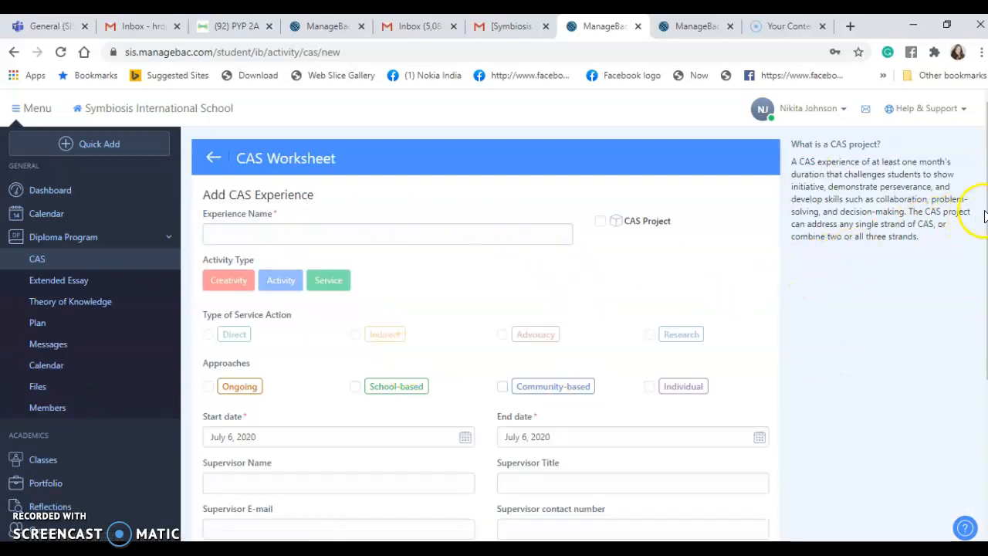
- Name the experience 'CAS Wheels' from the autocomplete list and tick CAS Project
scroll(494, 332, "down", 3)
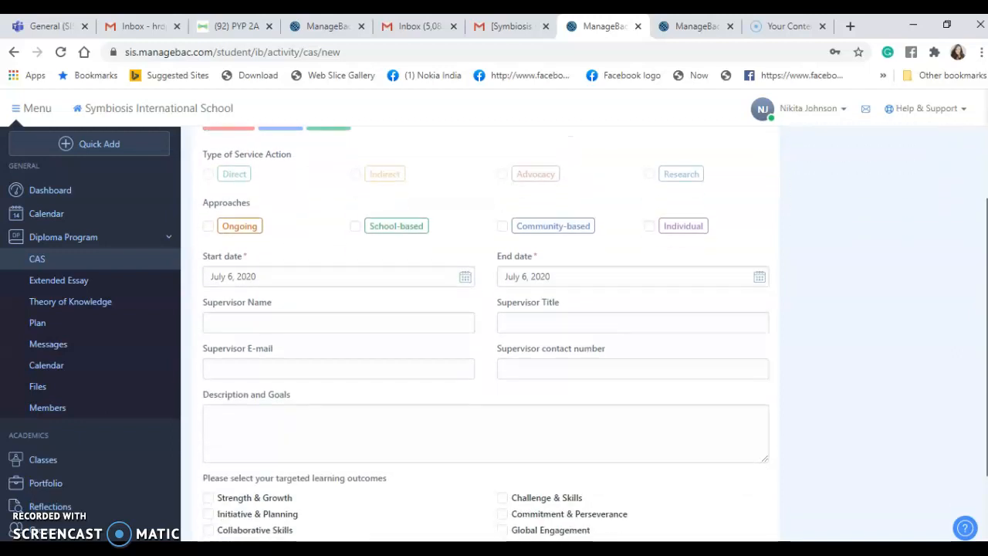
scroll(494, 332, "up", 3)
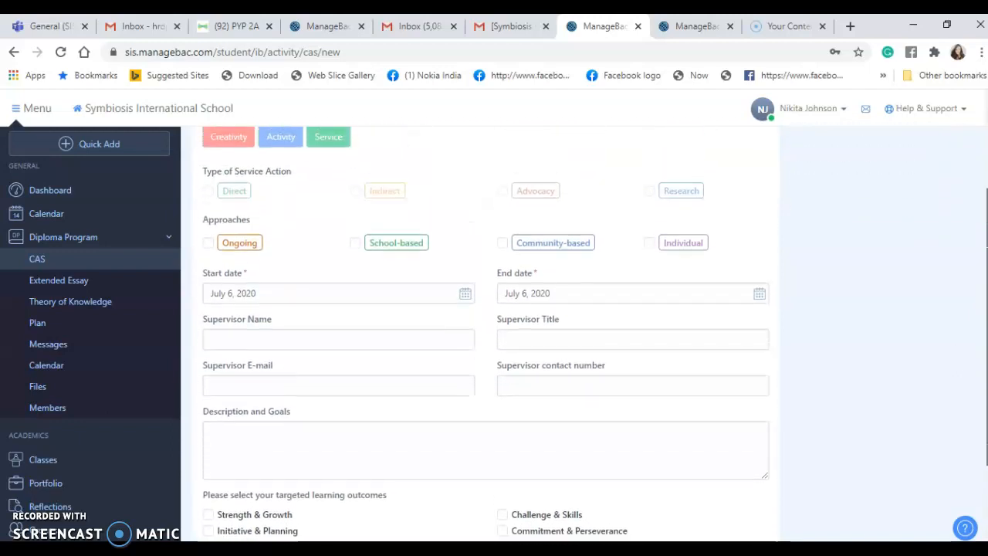
scroll(494, 332, "up", 2)
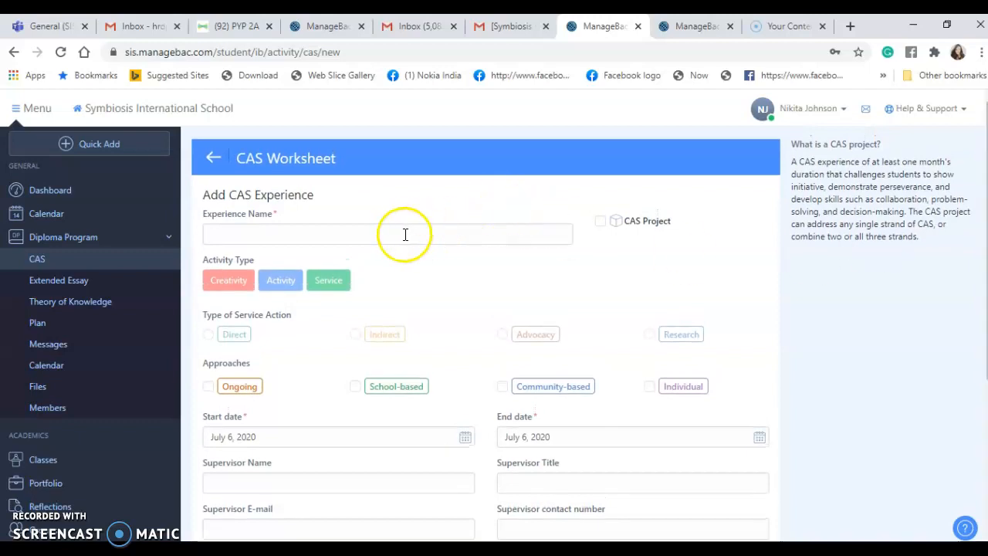
left_click(381, 234)
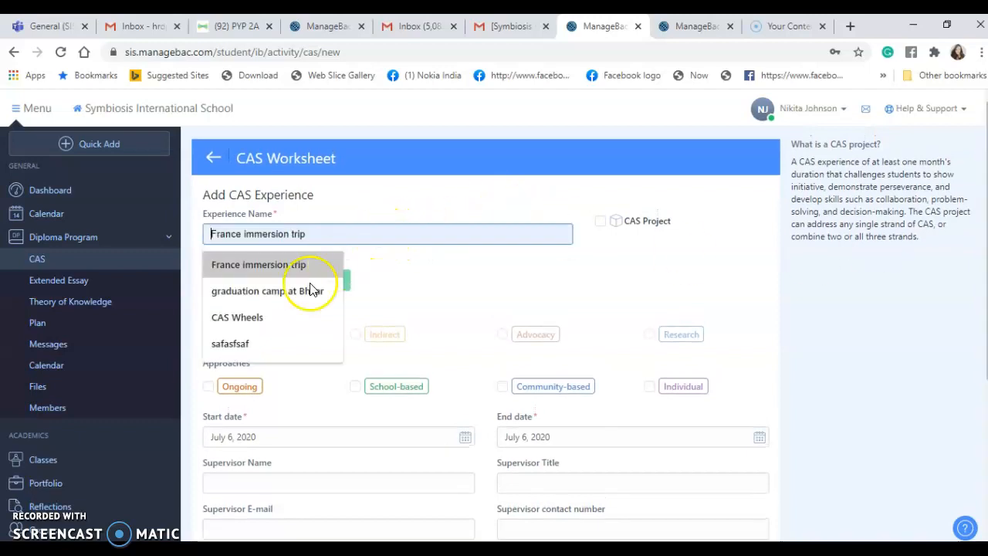
left_click(263, 317)
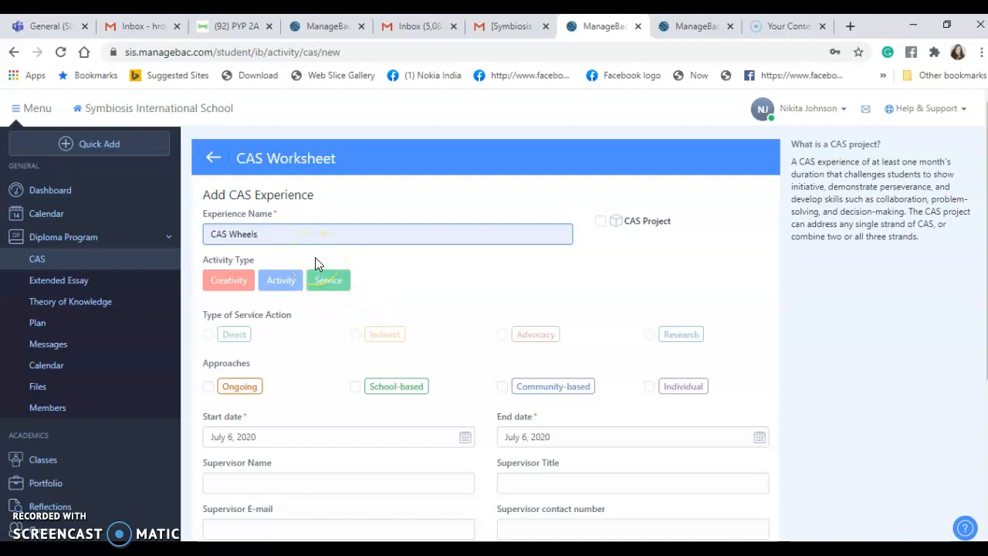
left_click(602, 222)
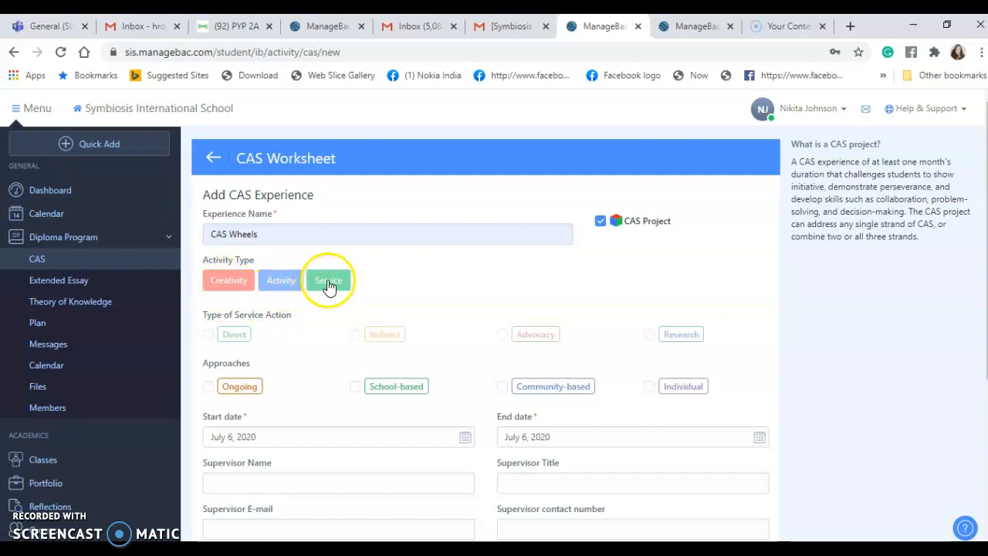
- Select Creativity and Service as the experience's activity types
left_click(225, 287)
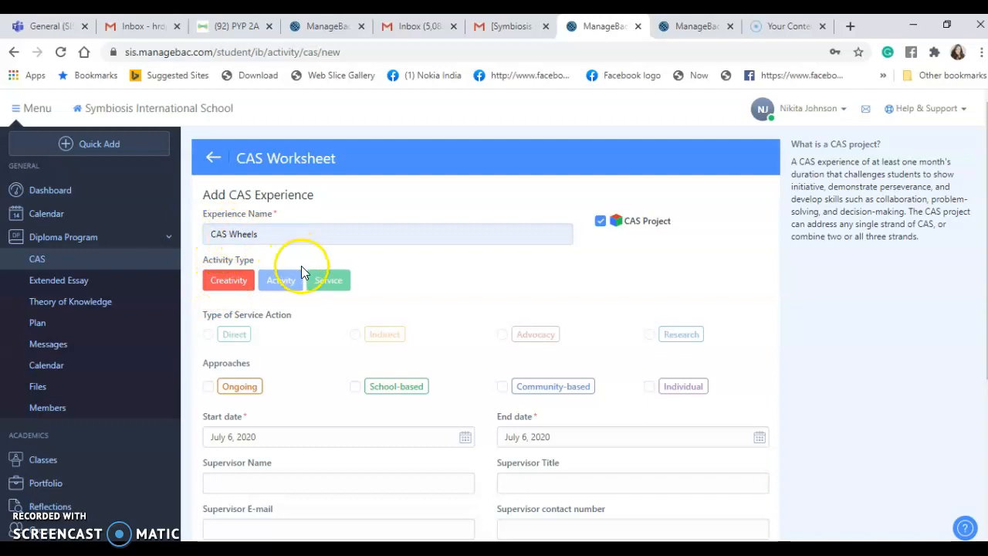
left_click(341, 284)
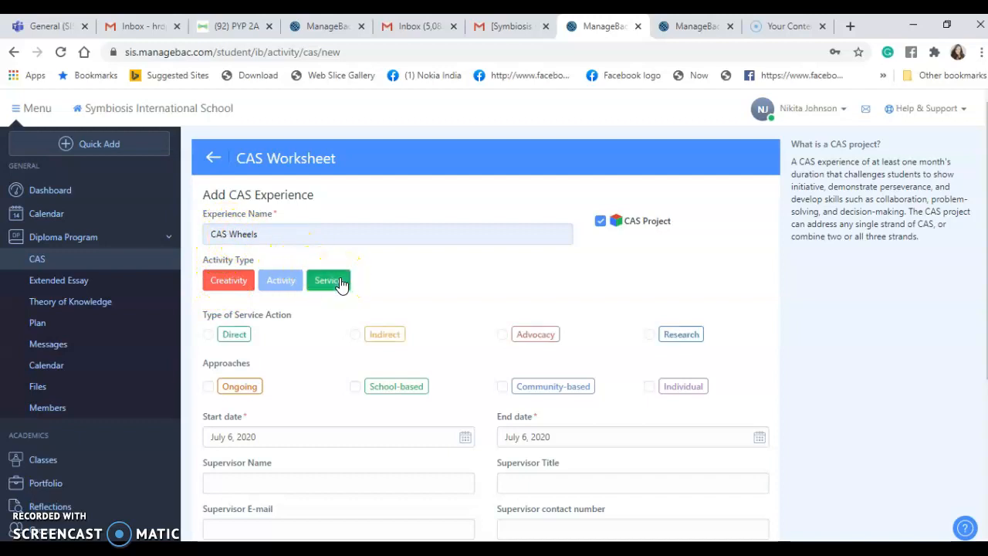
left_click(341, 284)
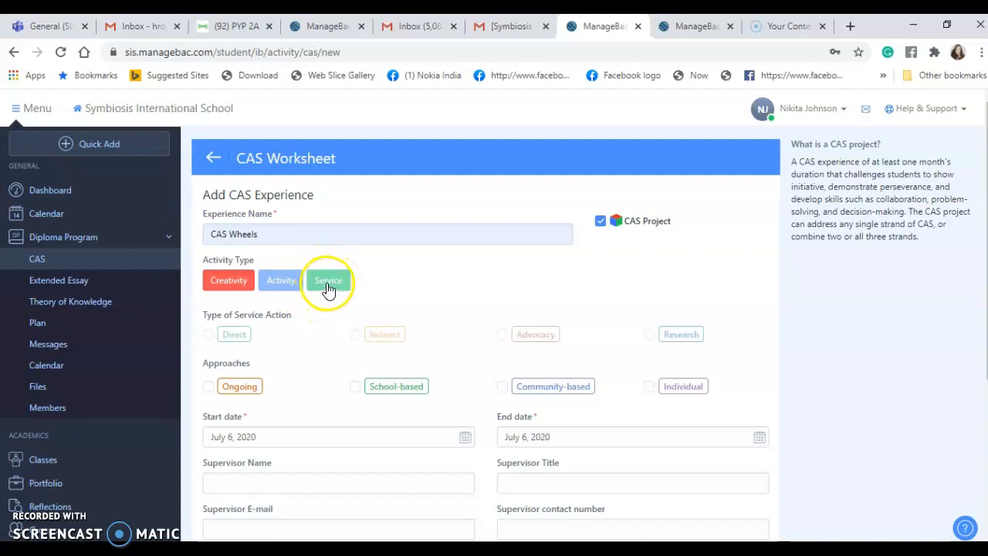
left_click(328, 284)
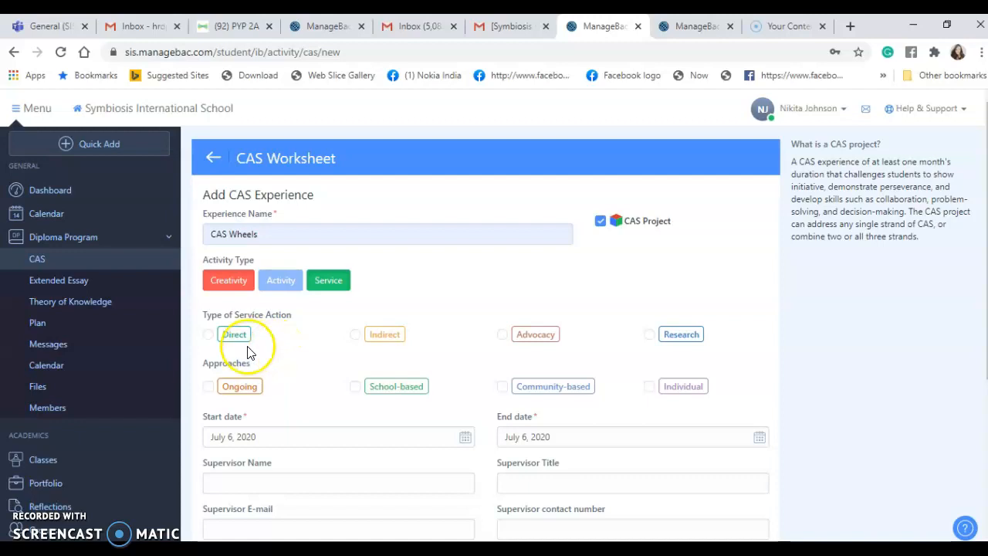
- Choose Indirect as the type of service action
mouse_move(231, 338)
left_click(355, 335)
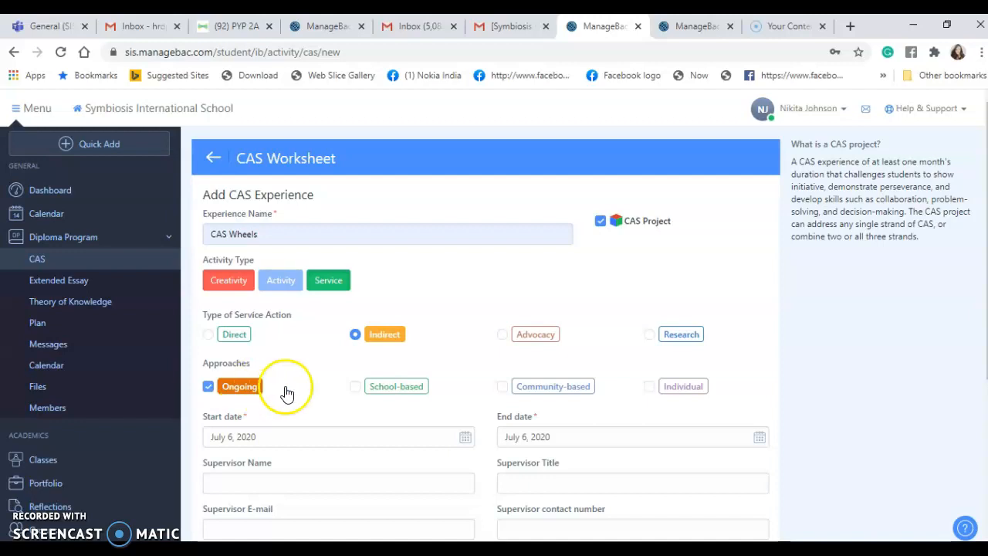
- Tick School-based and Community-based under Approaches, leaving Individual unticked
left_click(355, 389)
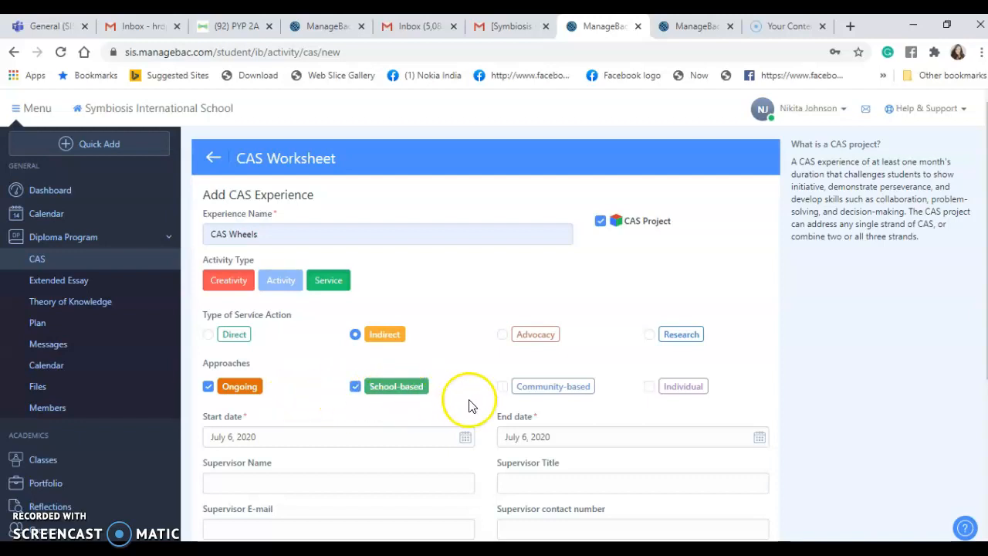
left_click(649, 388)
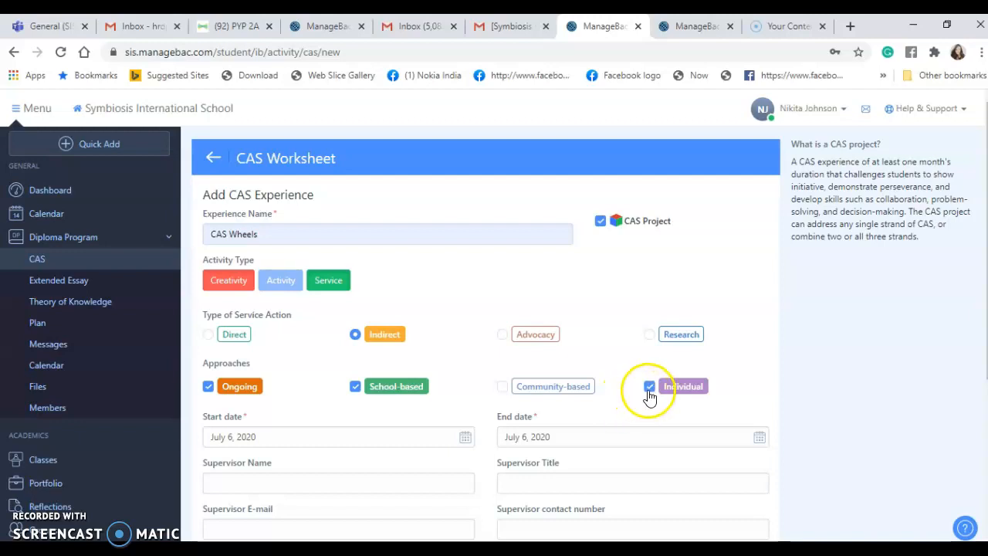
left_click(650, 393)
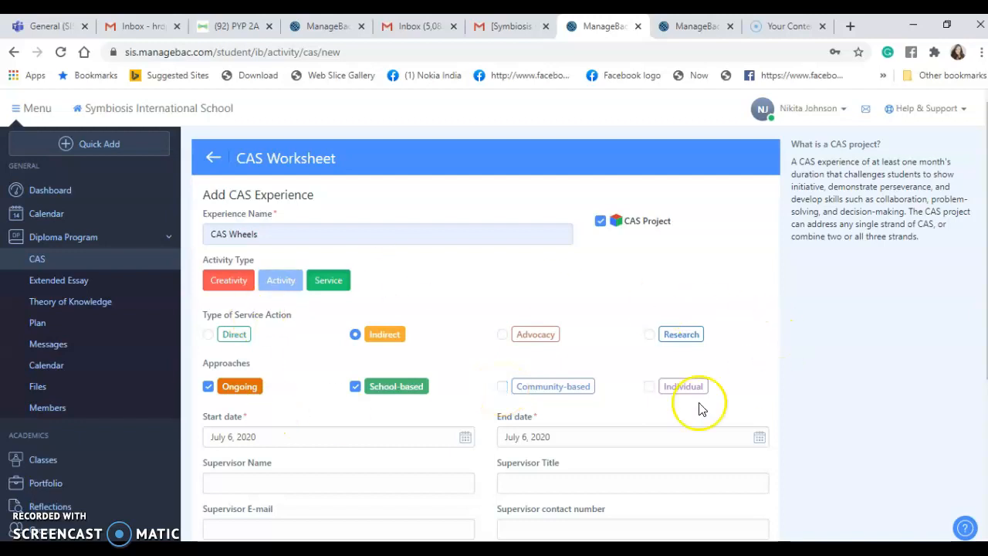
left_click(503, 388)
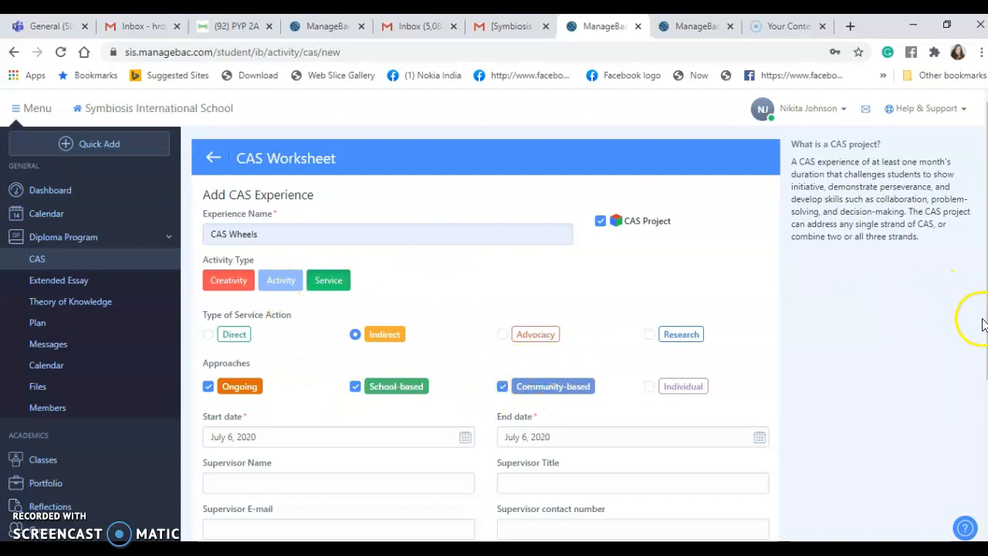
scroll(494, 332, "down", 2)
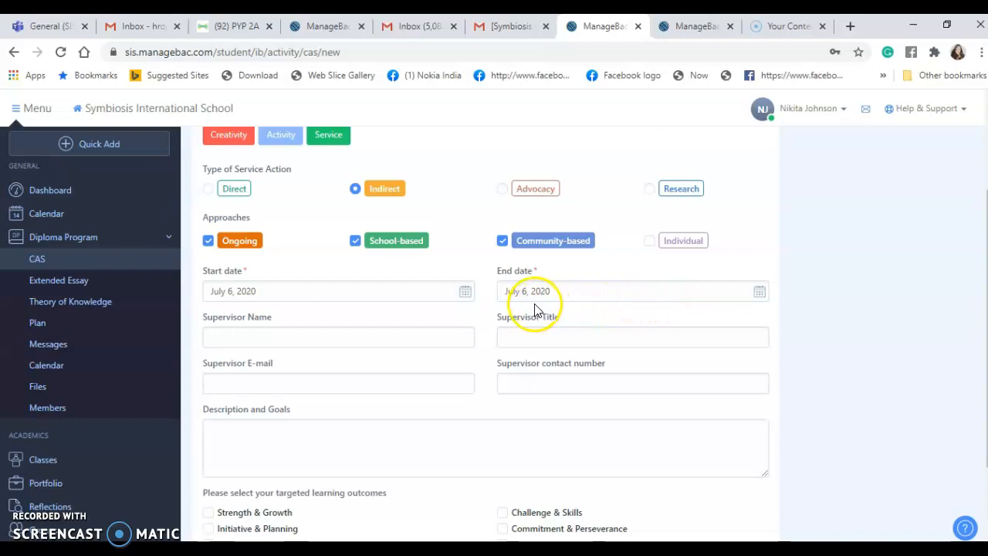
- Set end date July 9, 2020, pick the supervisor's name, and title CAS Coordinator
left_click(760, 290)
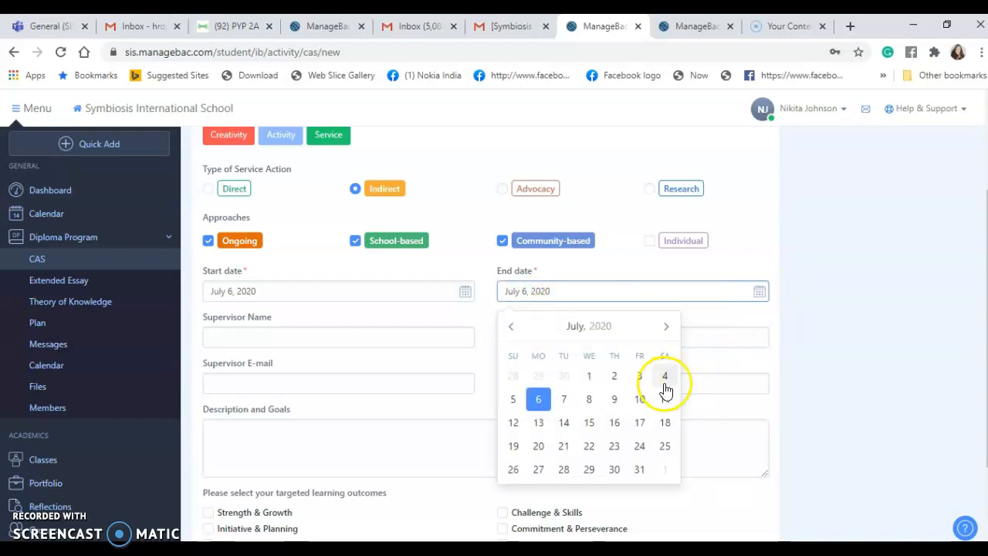
left_click(615, 399)
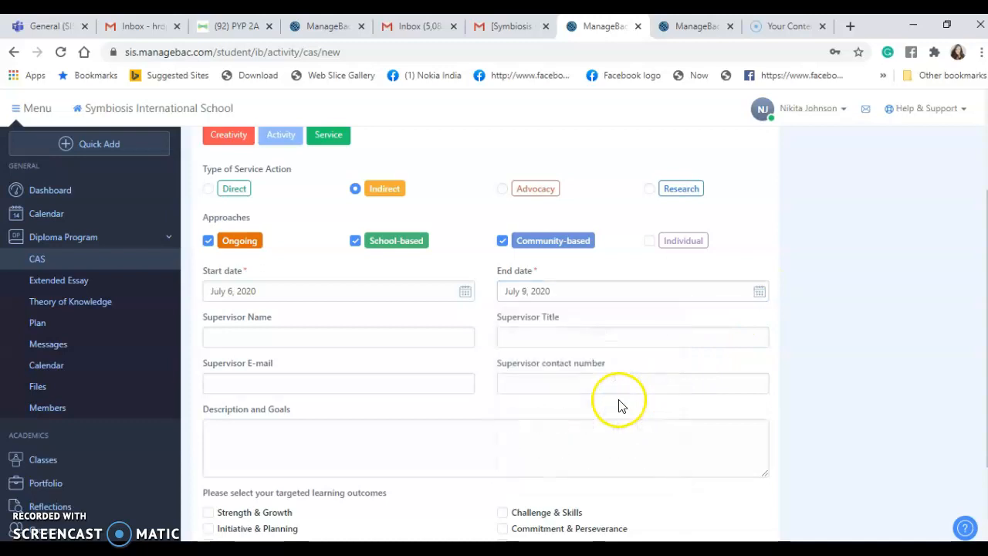
left_click(240, 337)
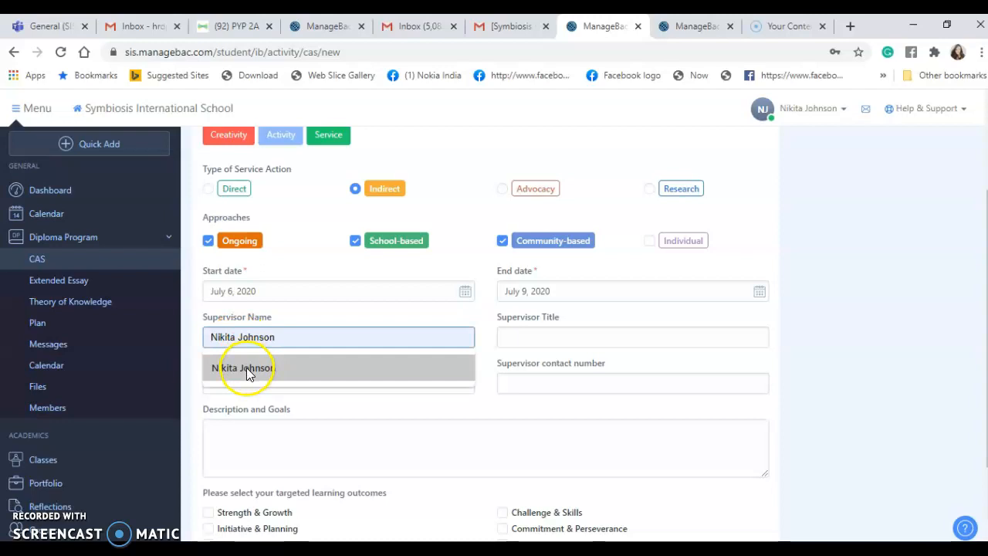
left_click(246, 367)
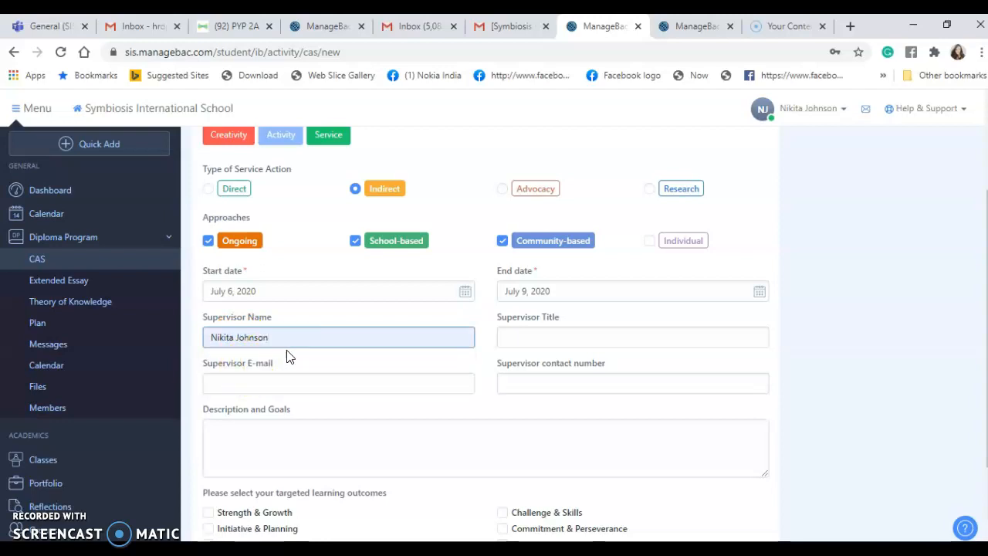
left_click(548, 336)
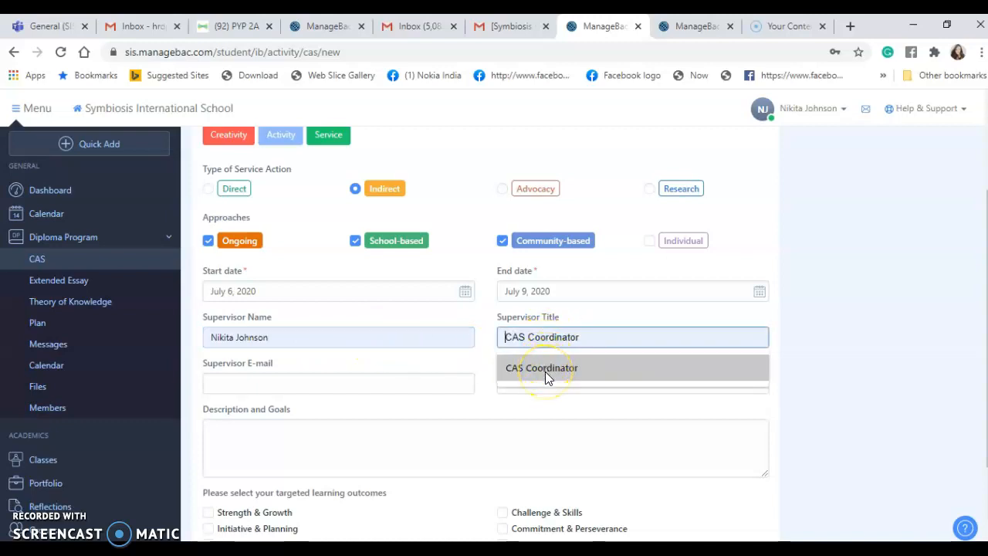
left_click(545, 371)
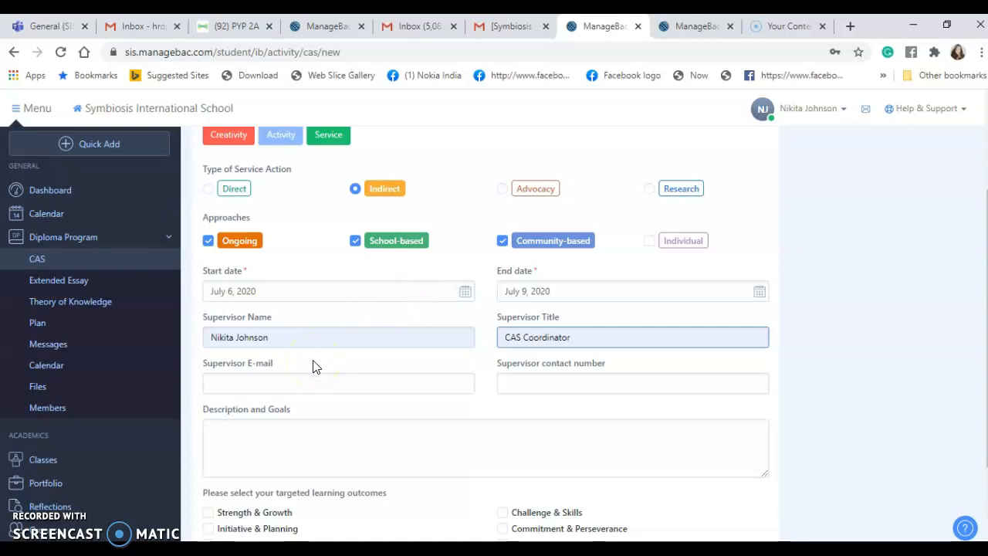
- Fill in the supervisor's e-mail and contact number using the autofill suggestions
left_click(262, 385)
type("cas")
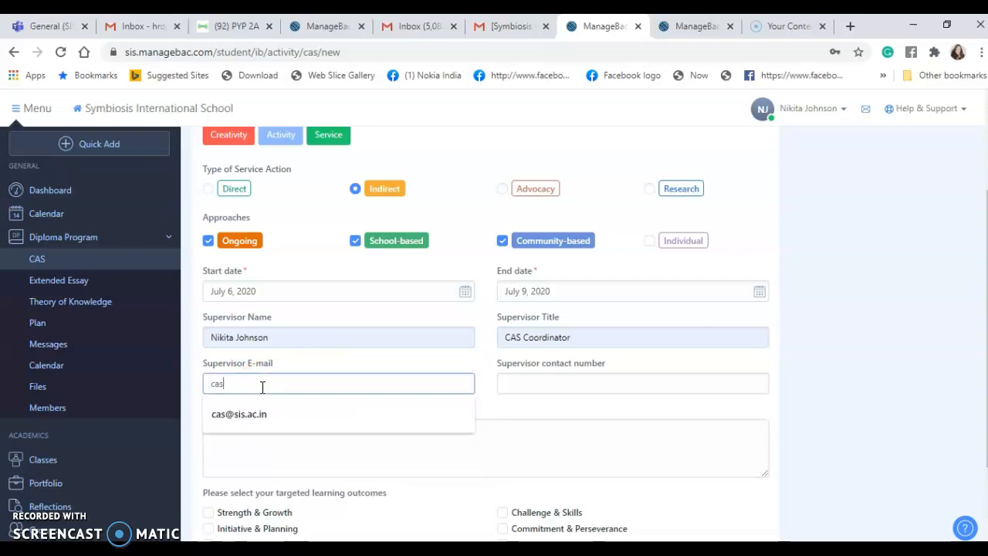
type("@")
left_click(261, 410)
left_click(260, 413)
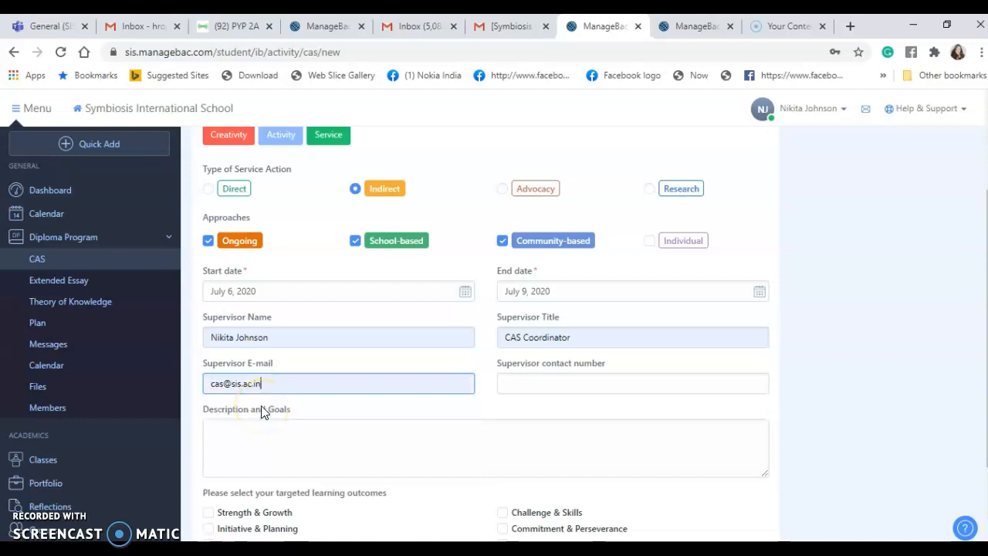
left_click(523, 381)
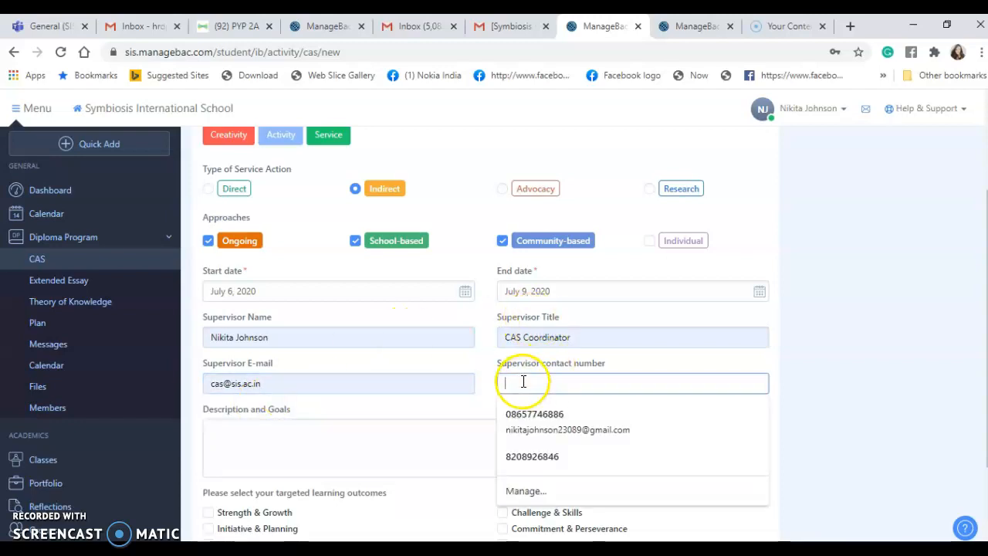
left_click(536, 415)
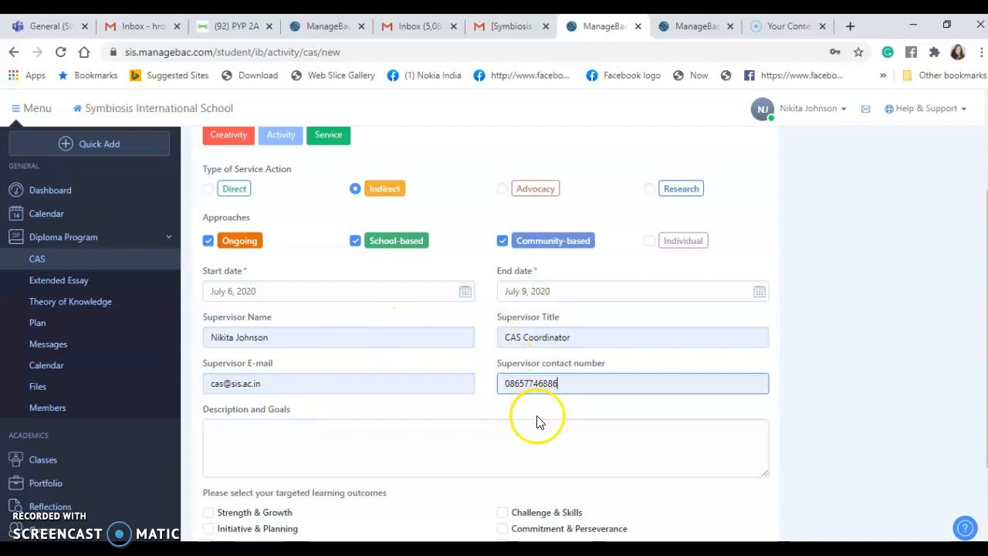
left_click(384, 427)
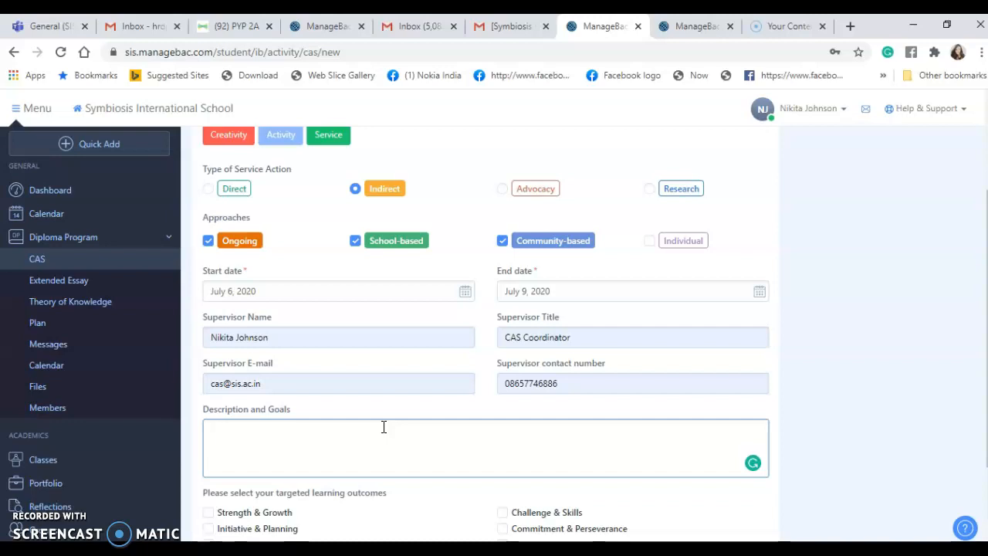
- Enter filler description text, tick the five chosen learning outcomes, and create the CAS experience
type("ffkjguktioh;kj'o")
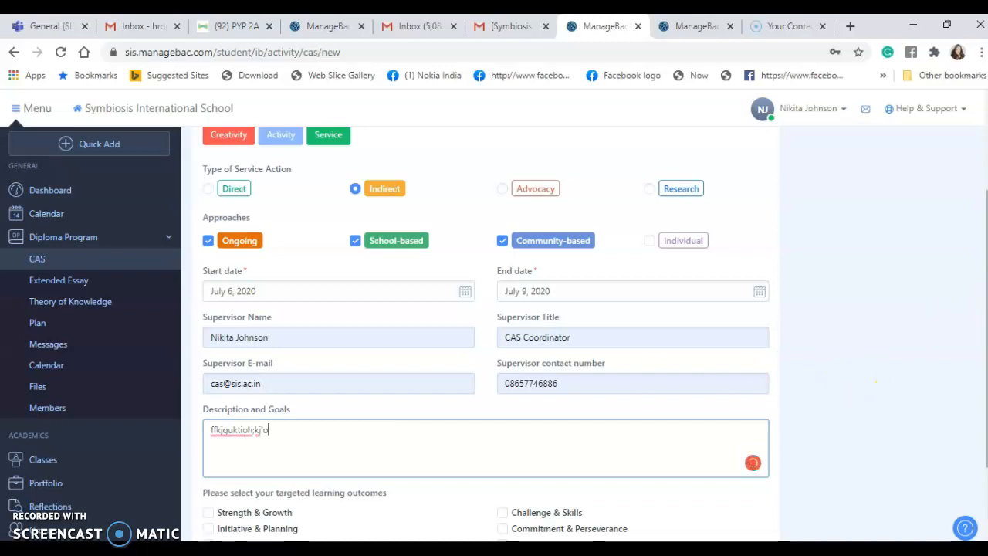
scroll(486, 331, "down", 2)
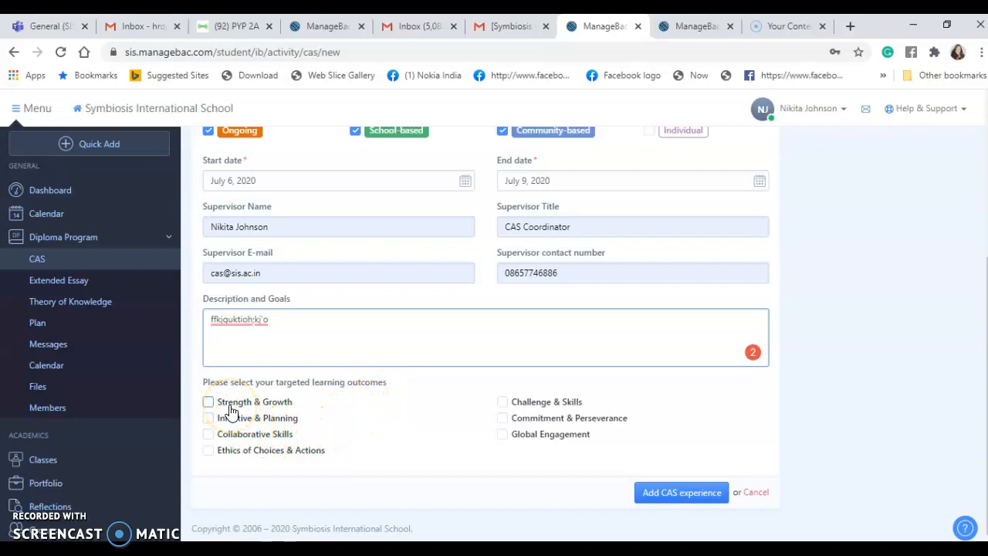
left_click(209, 439)
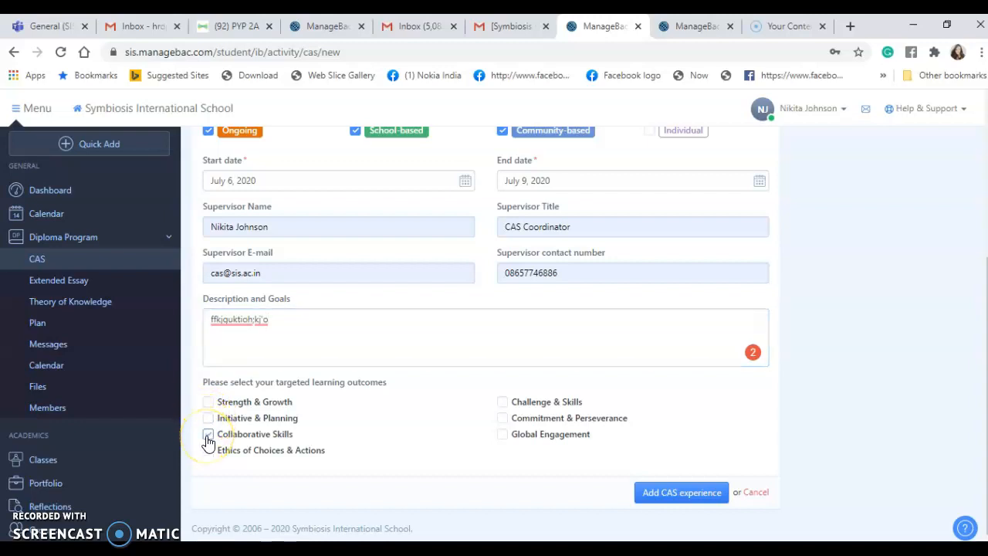
left_click(208, 451)
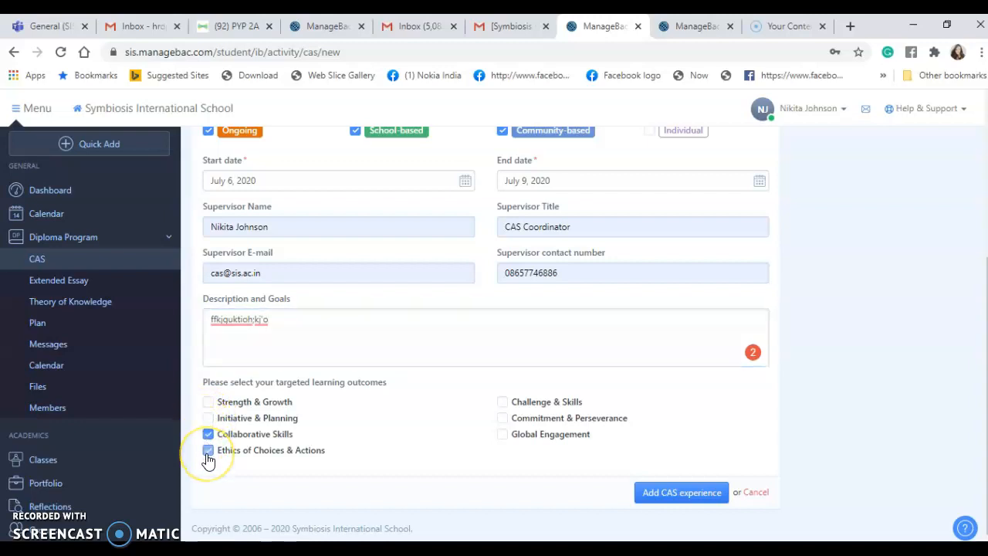
left_click(504, 439)
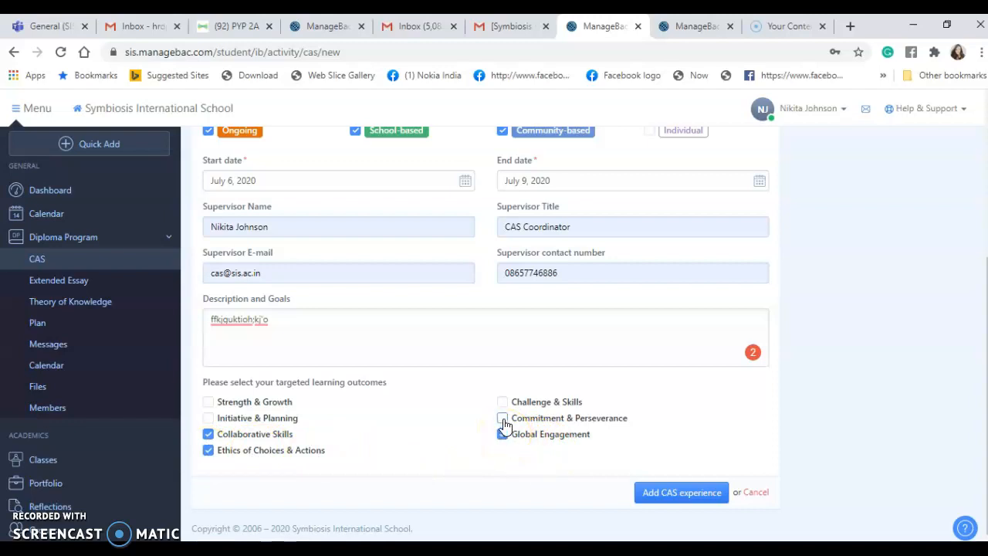
left_click(502, 419)
left_click(503, 402)
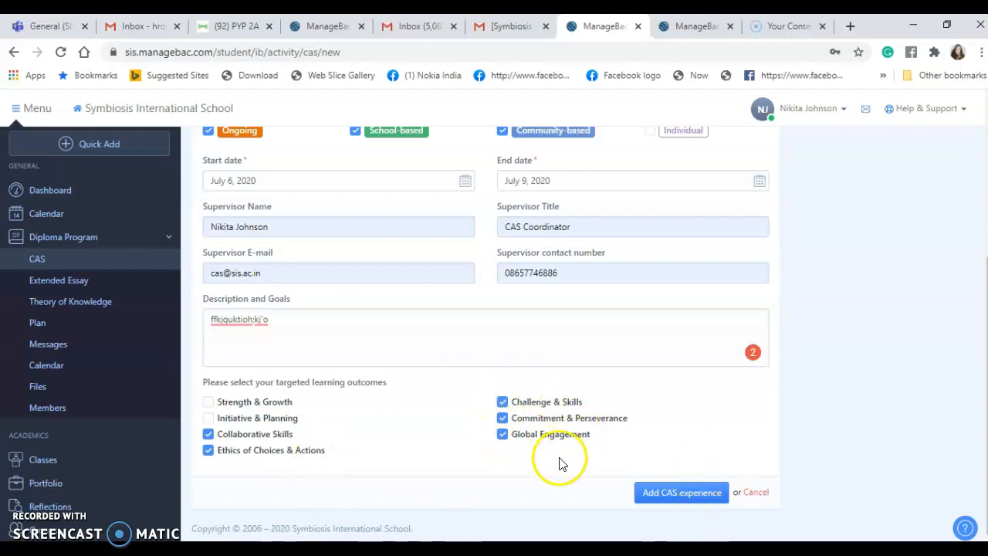
left_click(674, 493)
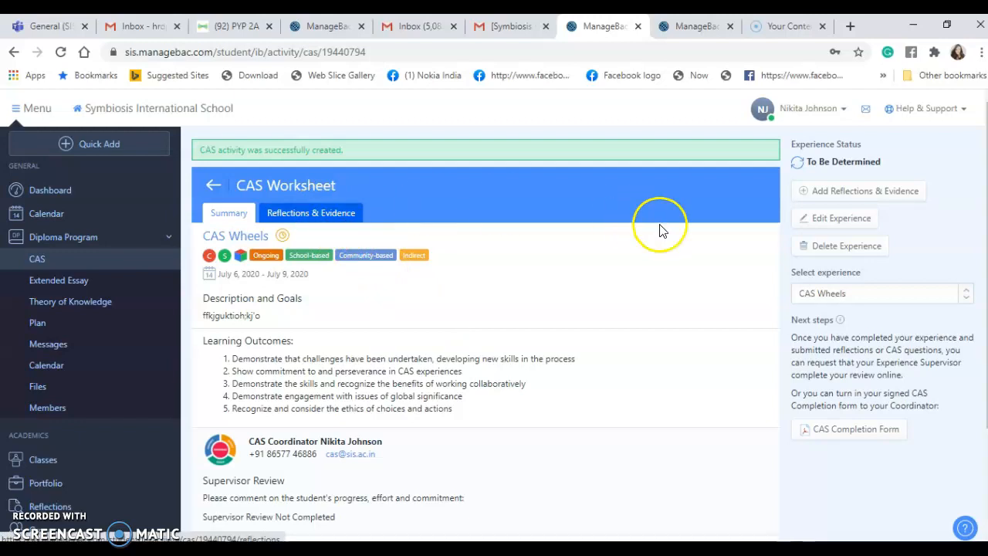
- Start a CAS Wheels reflection and tick the Challenge, Global, Commitment, Collaborative and Ethics outcomes
left_click(875, 199)
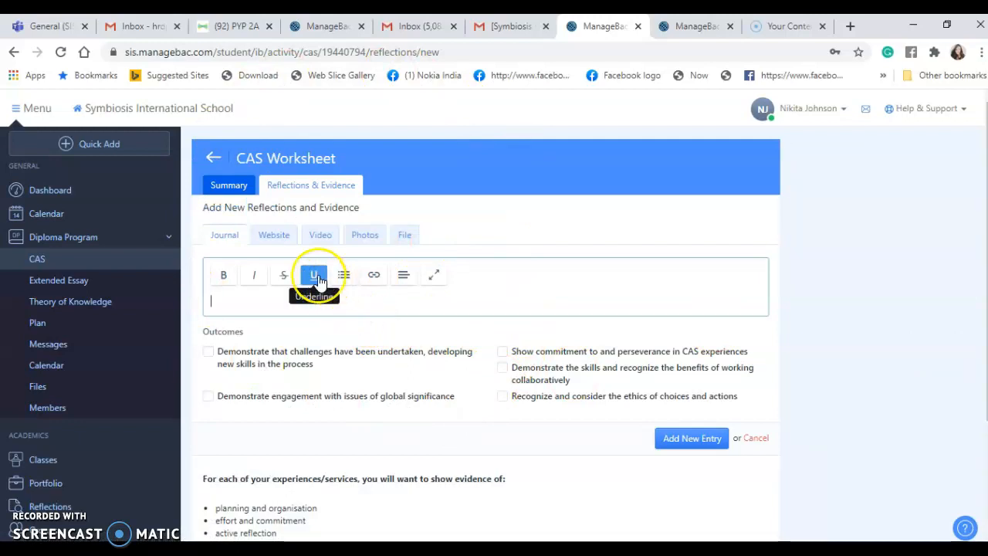
left_click(213, 300)
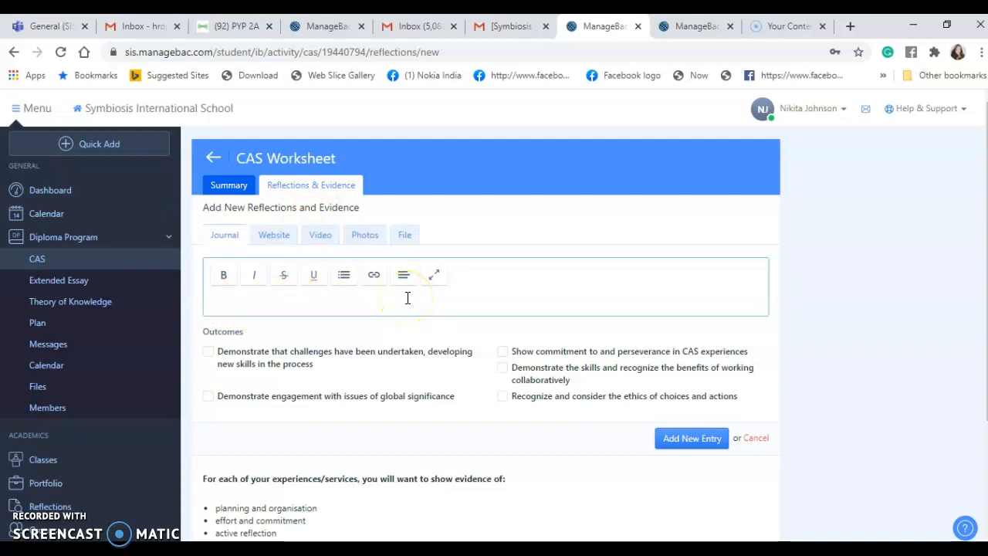
left_click(208, 353)
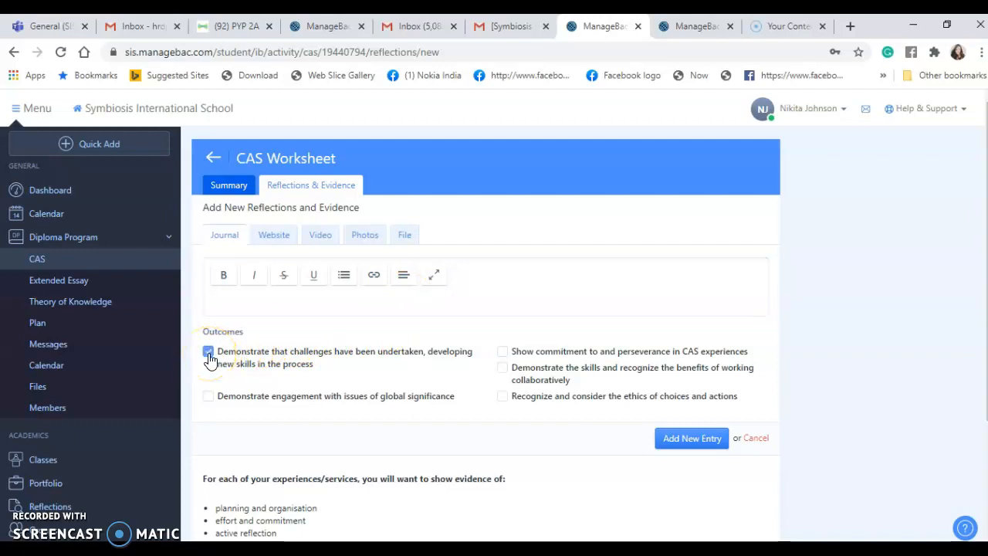
left_click(208, 396)
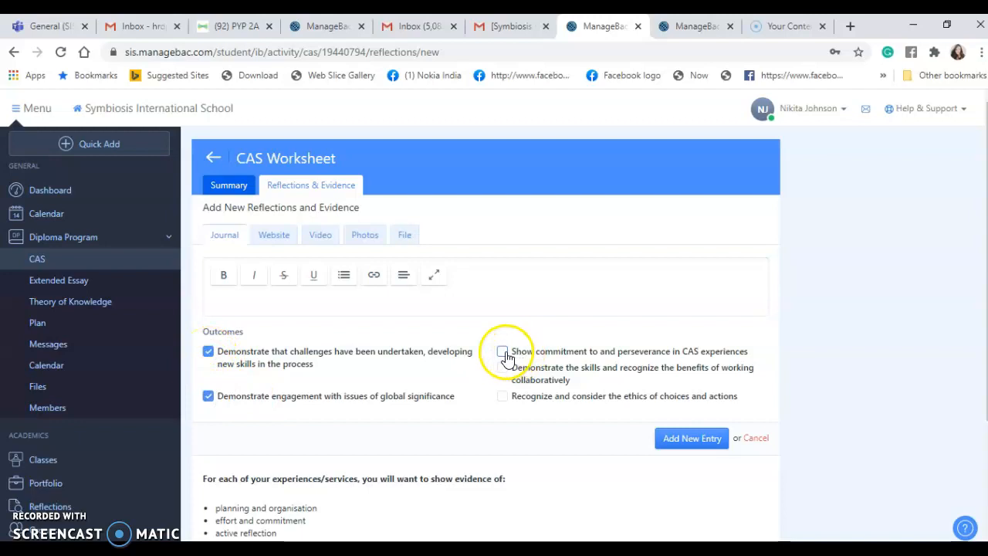
left_click(502, 352)
left_click(501, 370)
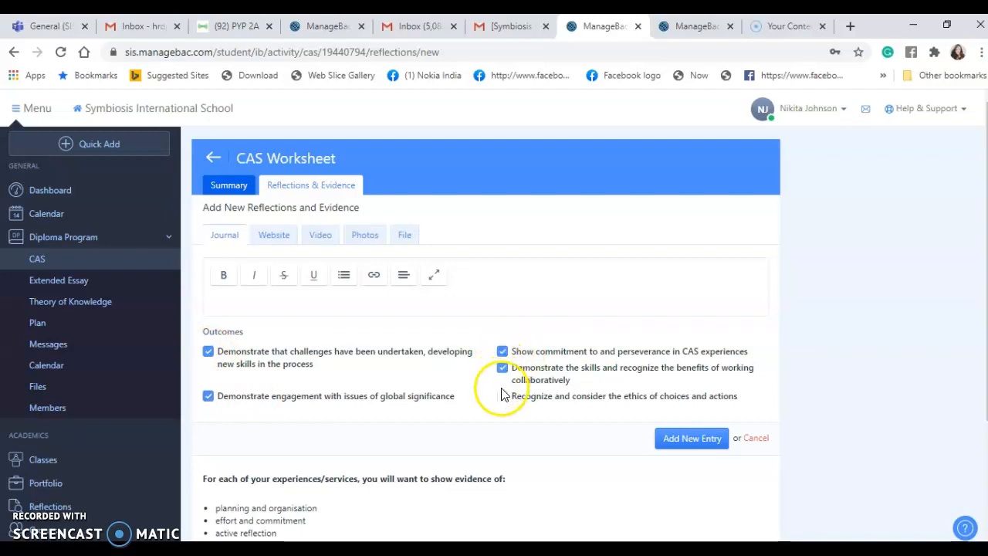
left_click(503, 396)
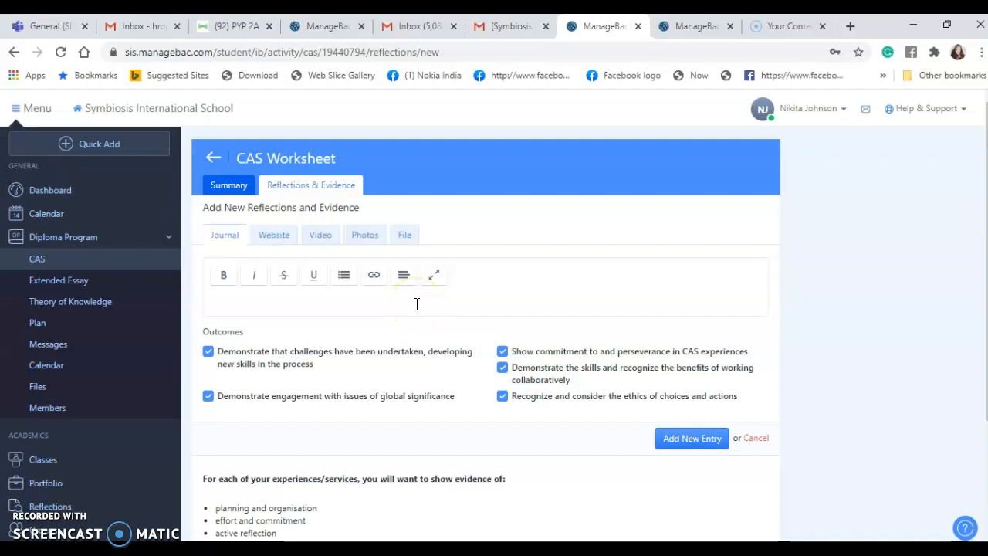
left_click(272, 245)
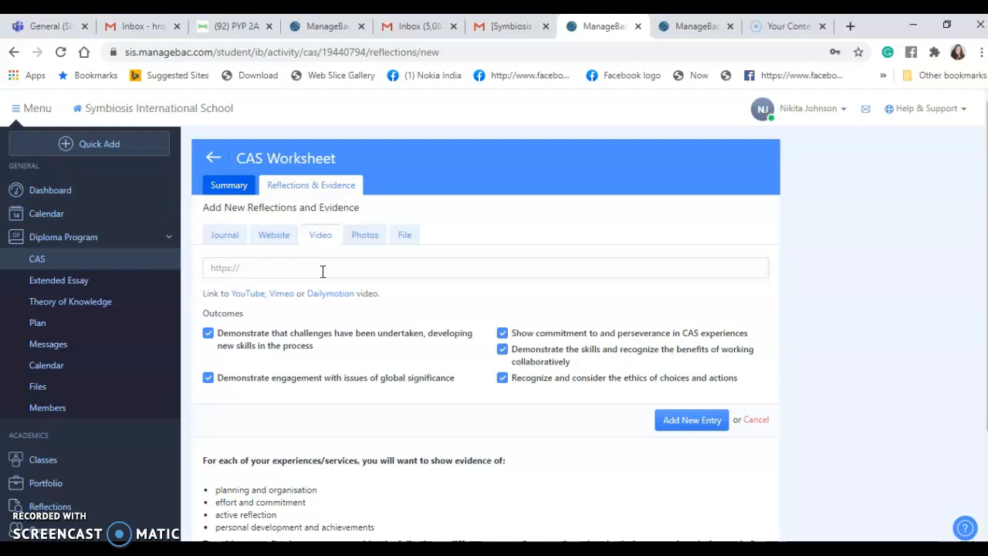
left_click(371, 245)
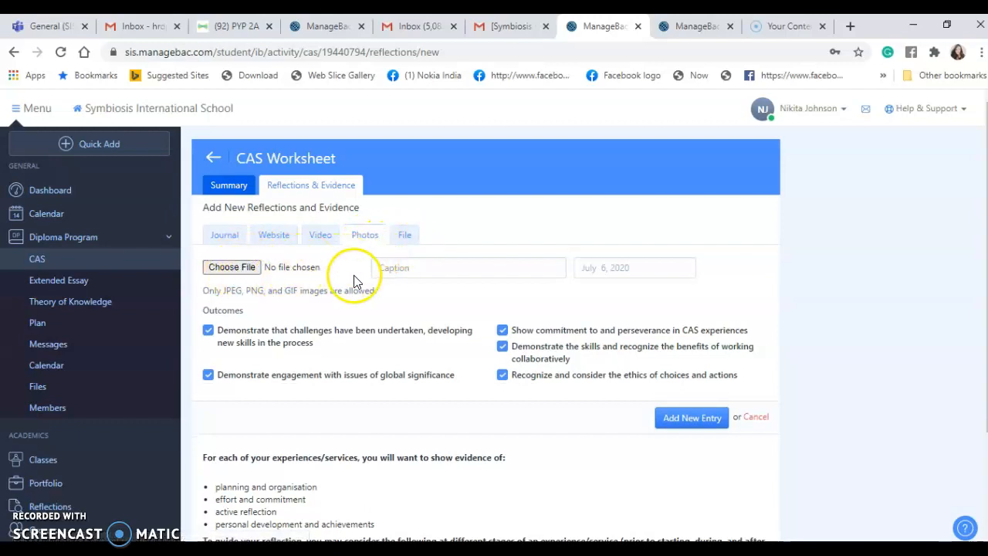
left_click(409, 236)
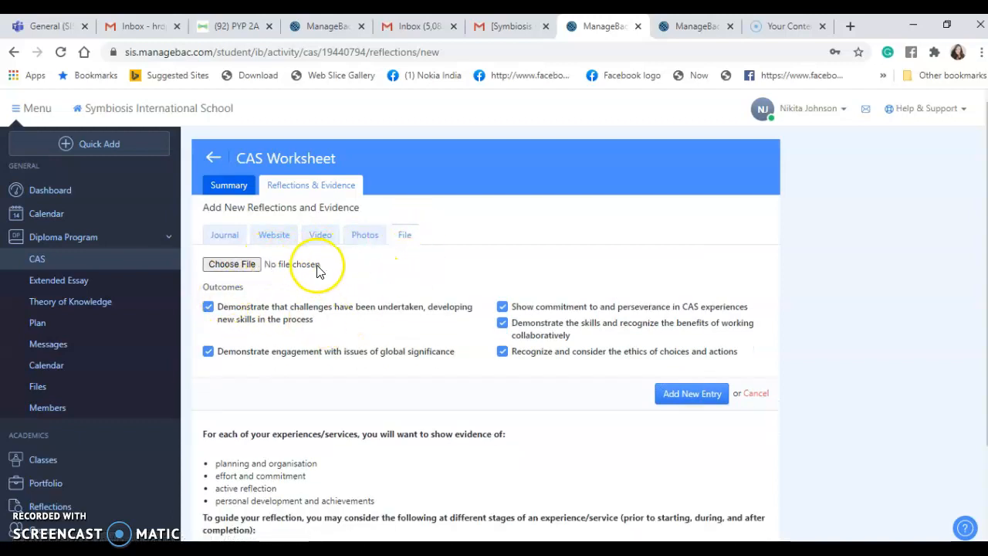
left_click(226, 237)
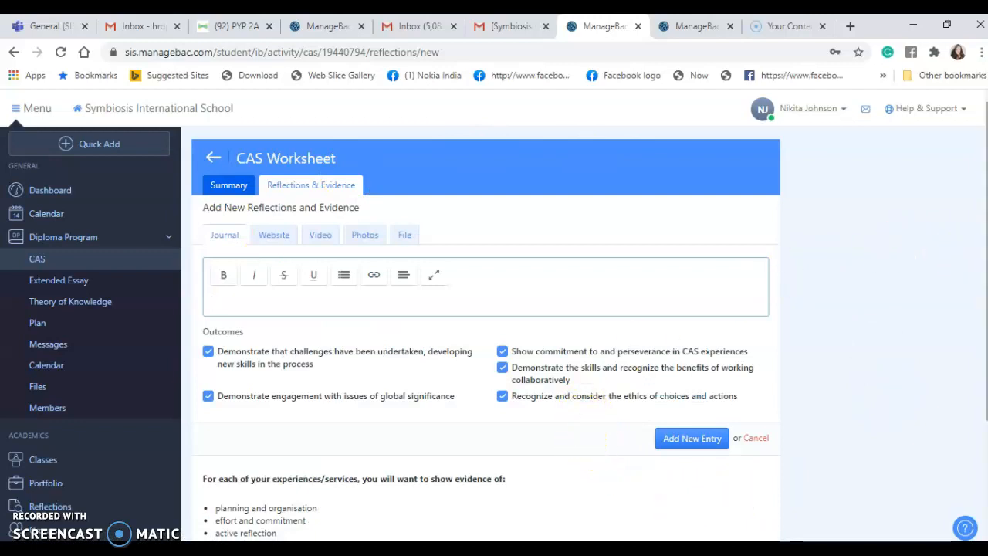
- Submit the journal entry, resubmitting it after the can't-be-blank error
scroll(486, 332, "down", 2)
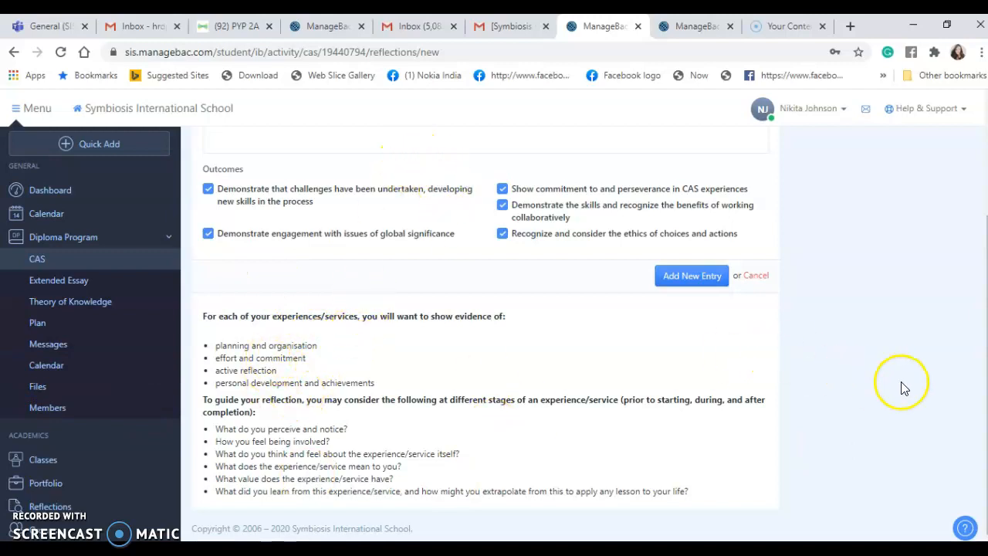
scroll(494, 340, "up", 3)
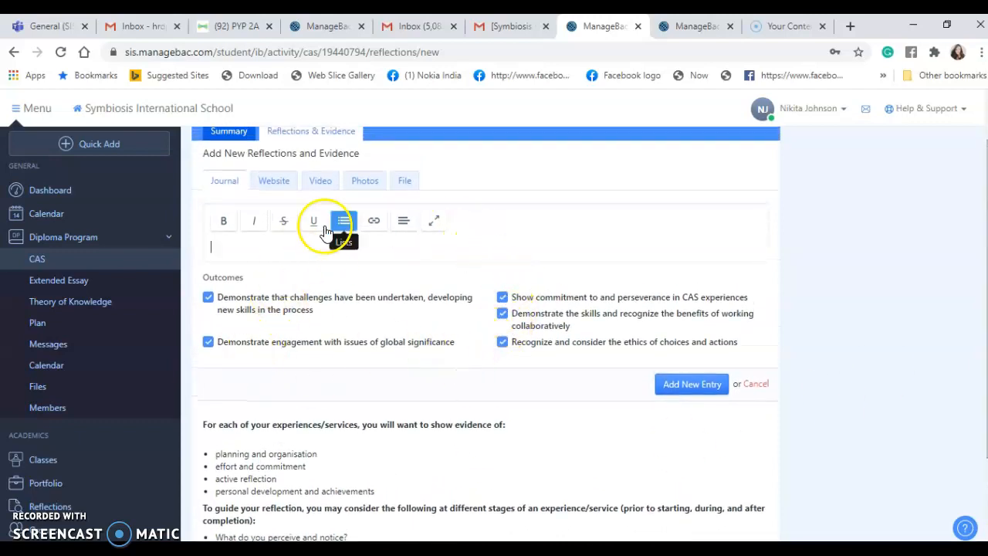
left_click(691, 390)
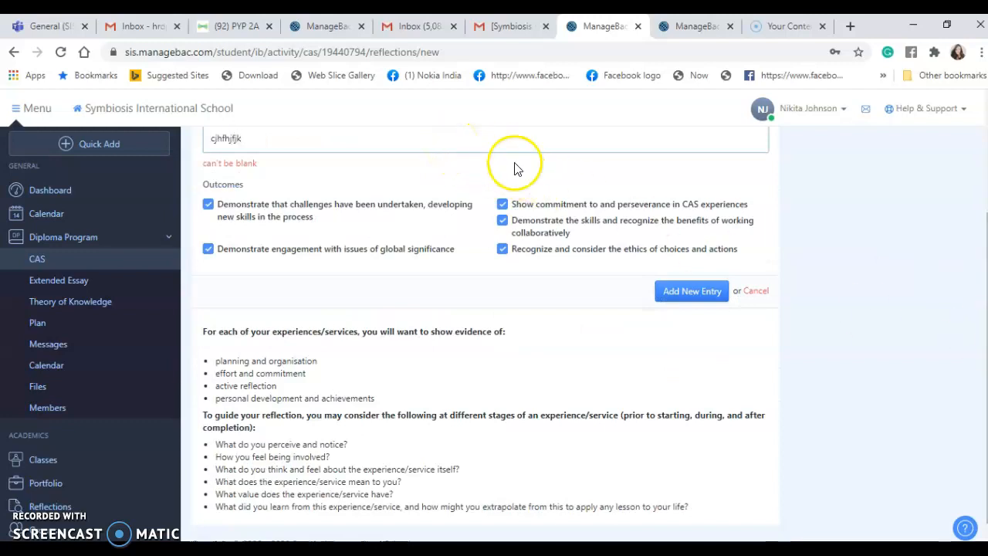
left_click(674, 301)
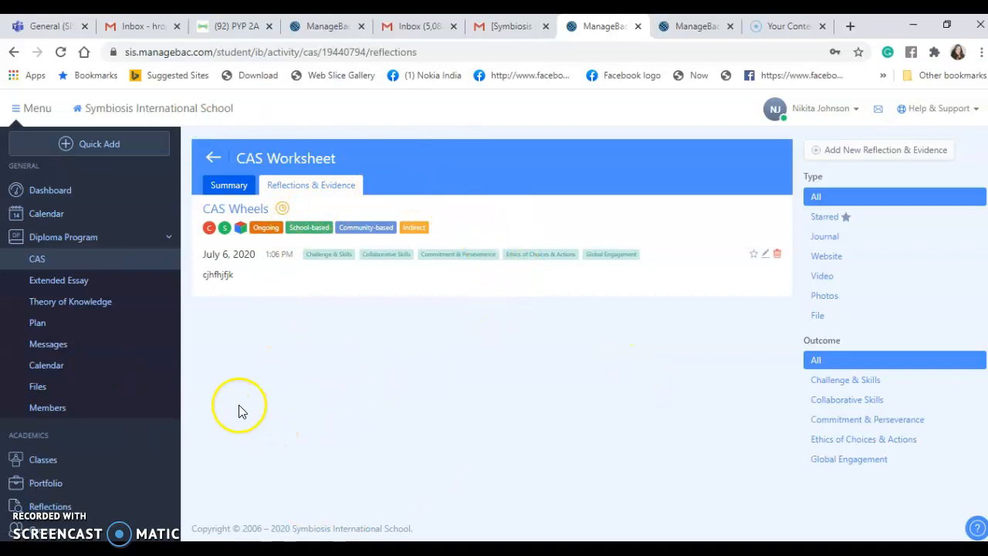
- Edit the journal reflection to add a new line of text, then save the changes
left_click(766, 260)
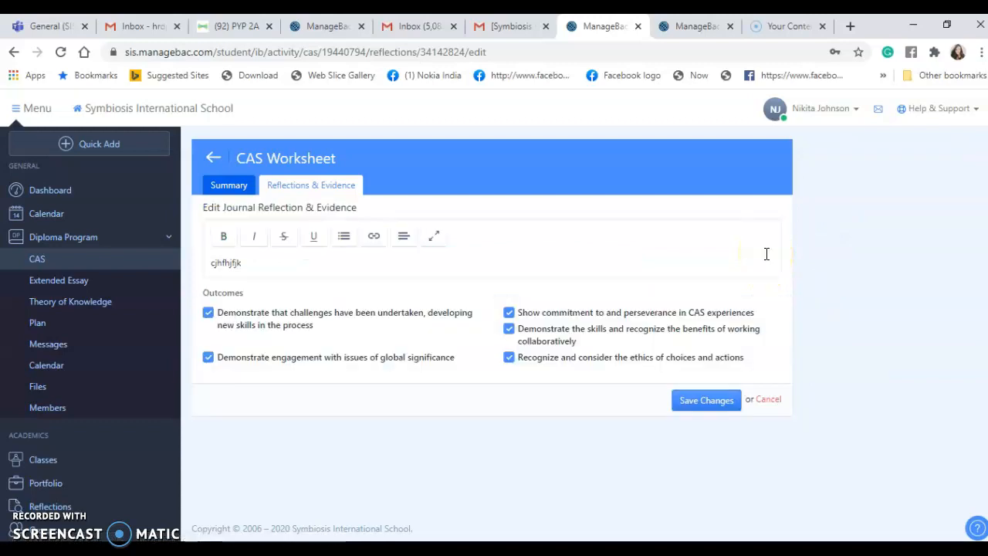
left_click(334, 262)
key("Return")
key("Return")
key("Return")
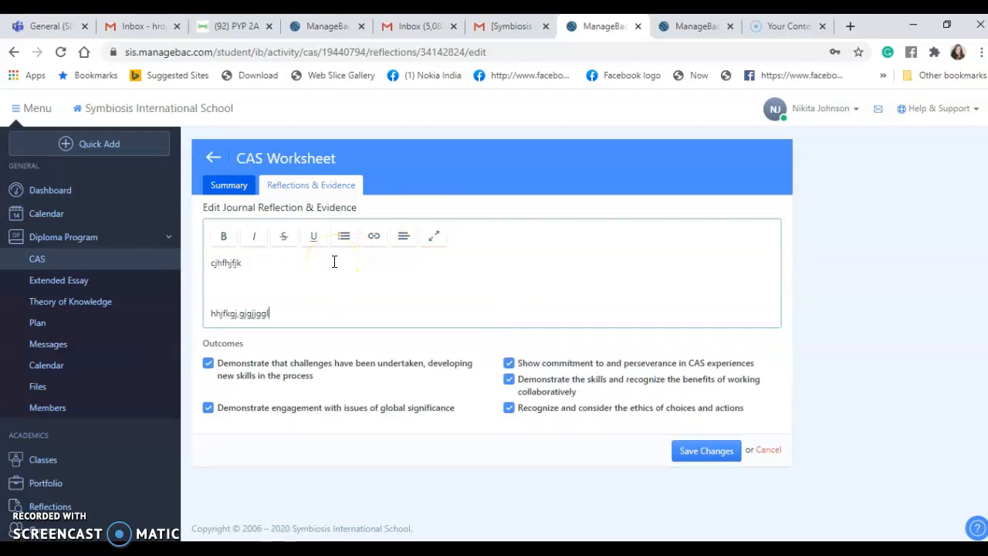
key("Return")
key("Return")
key("Return")
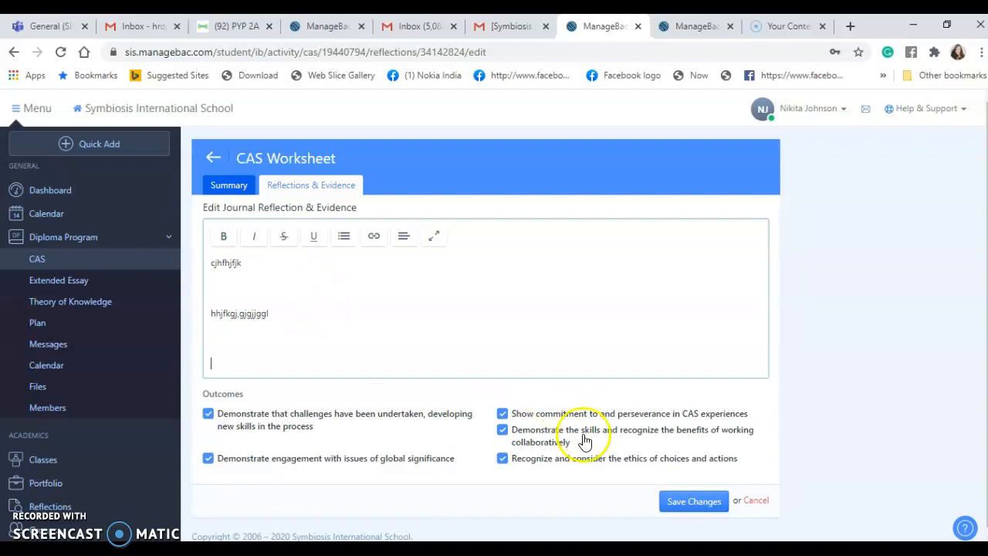
left_click(692, 507)
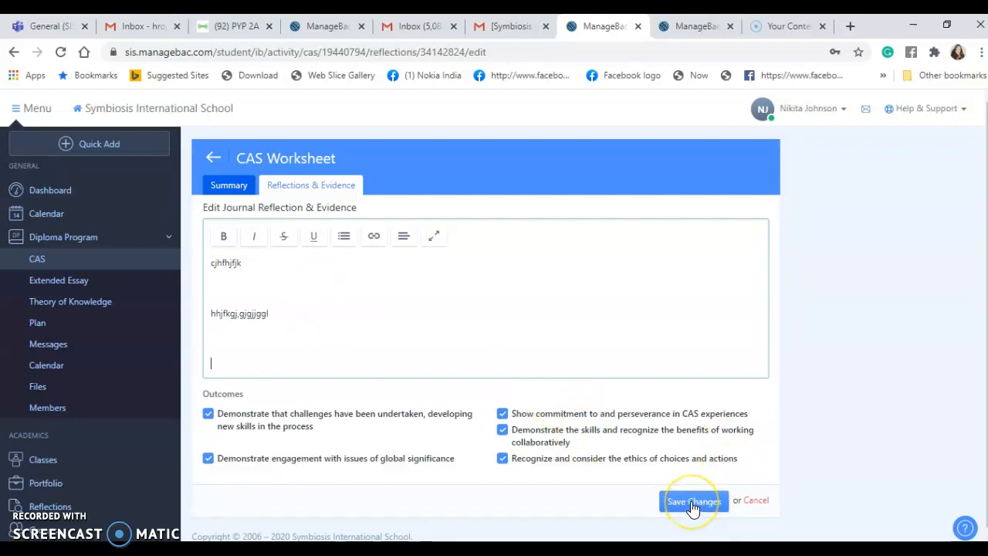
left_click(692, 506)
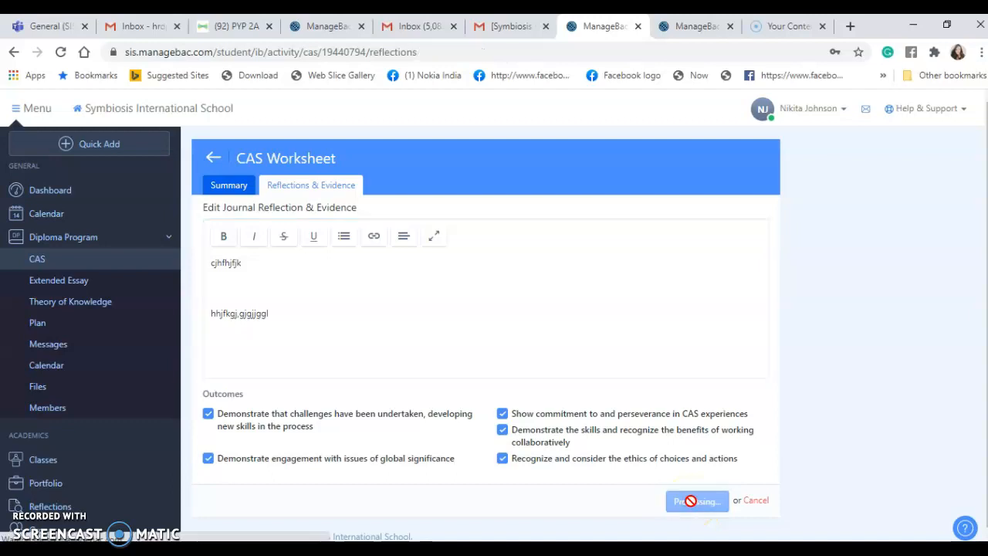